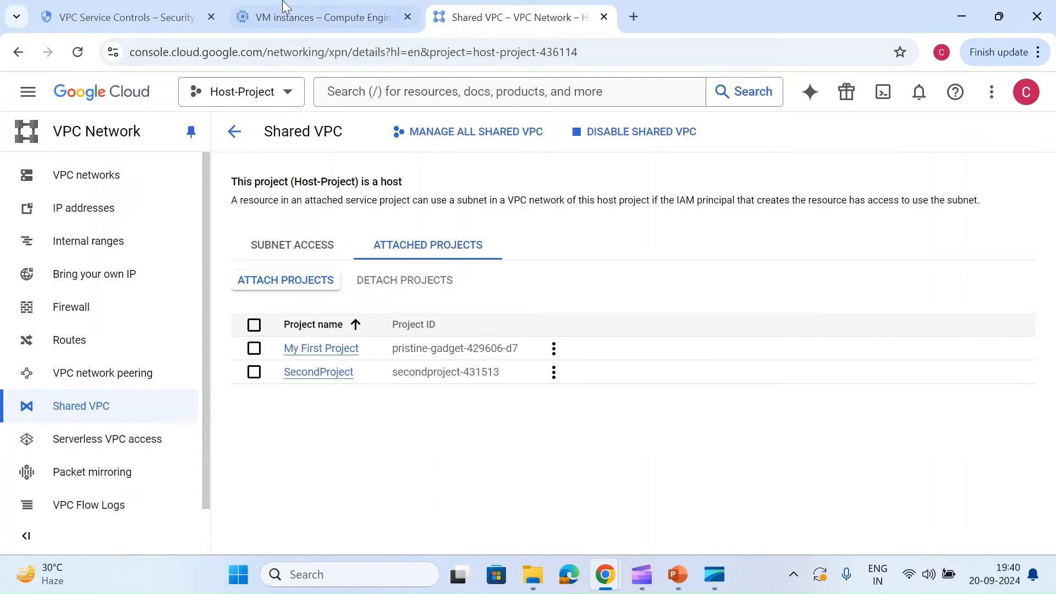
Step: Review the VM instances in My First Project and the VPC networks in Host-Project
click(290, 19)
click(540, 222)
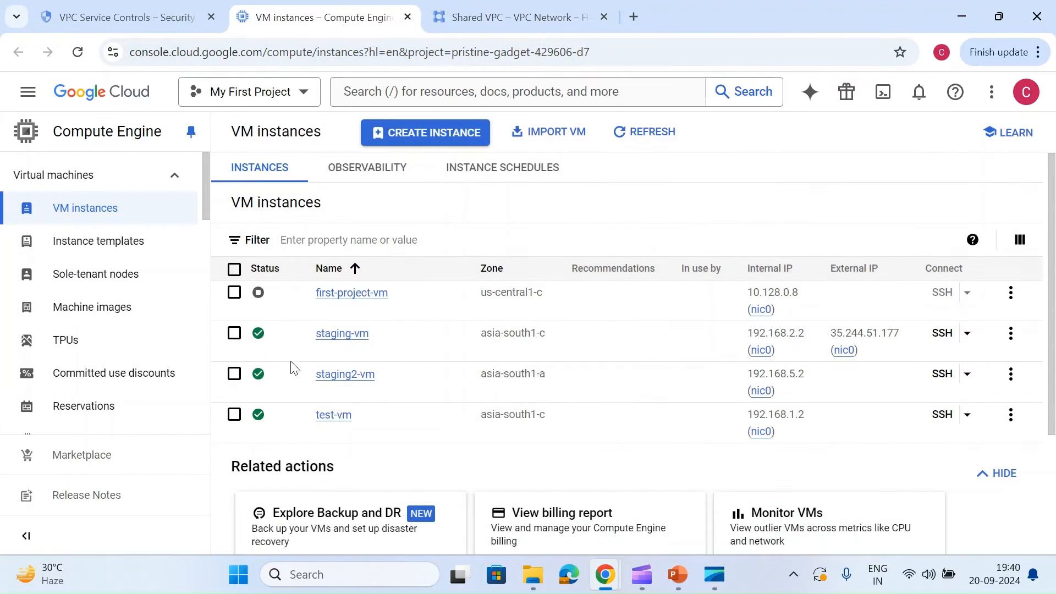
click(469, 13)
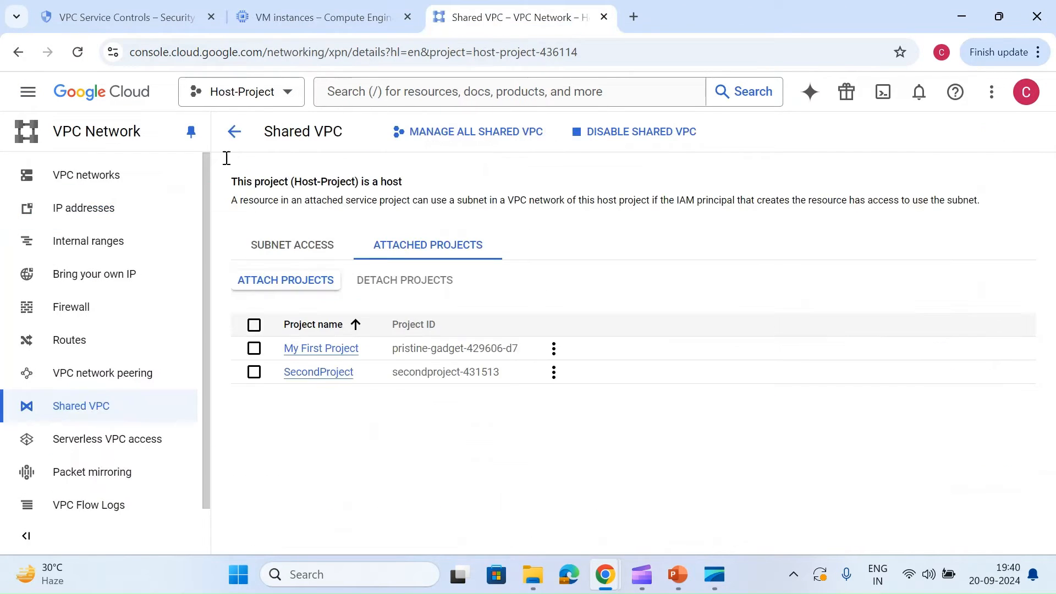
click(128, 189)
click(247, 12)
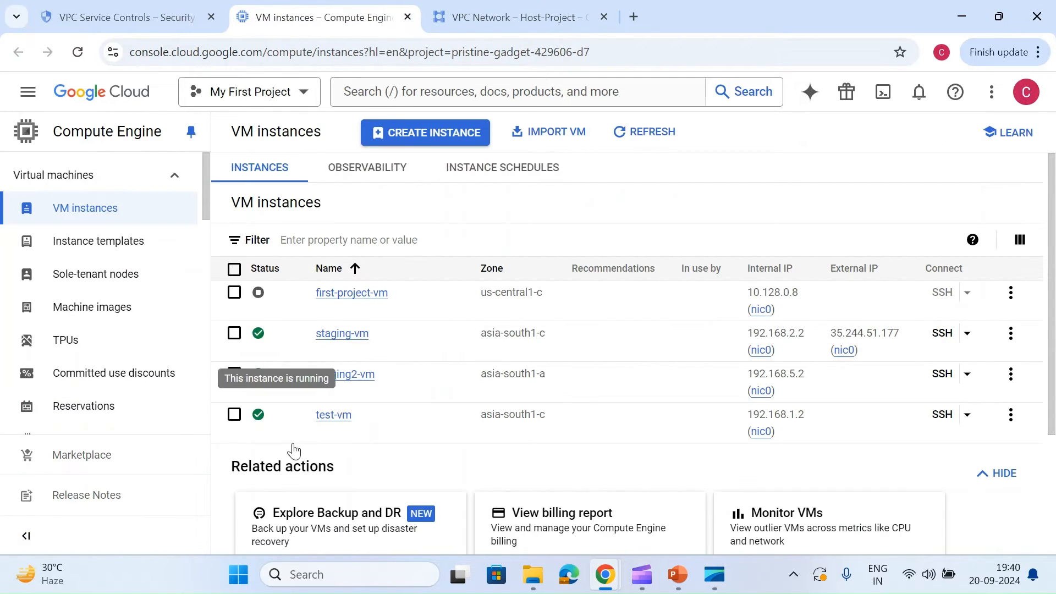
click(516, 7)
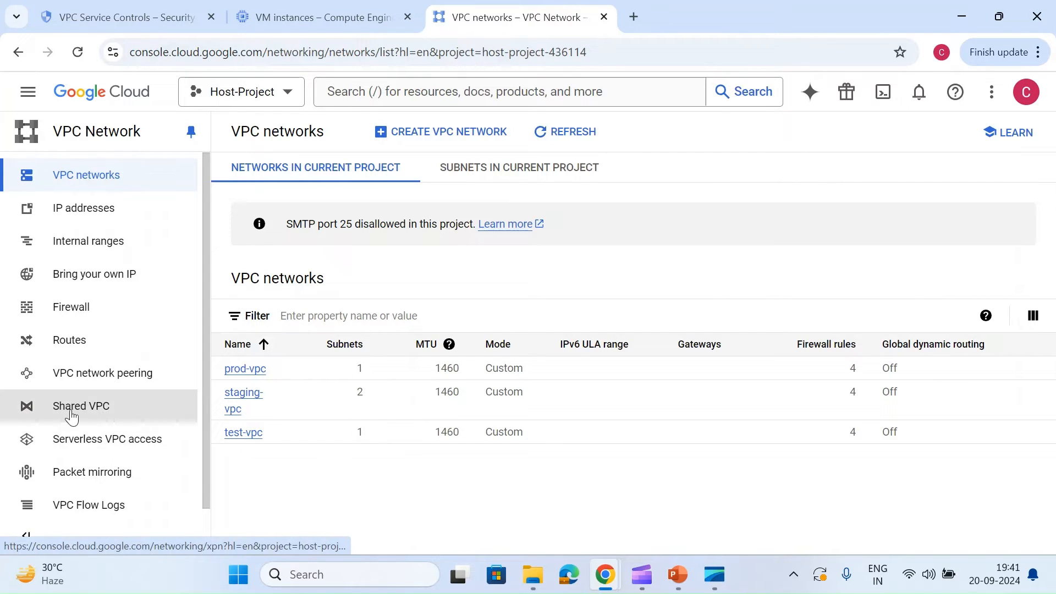
click(149, 52)
click(141, 16)
click(273, 7)
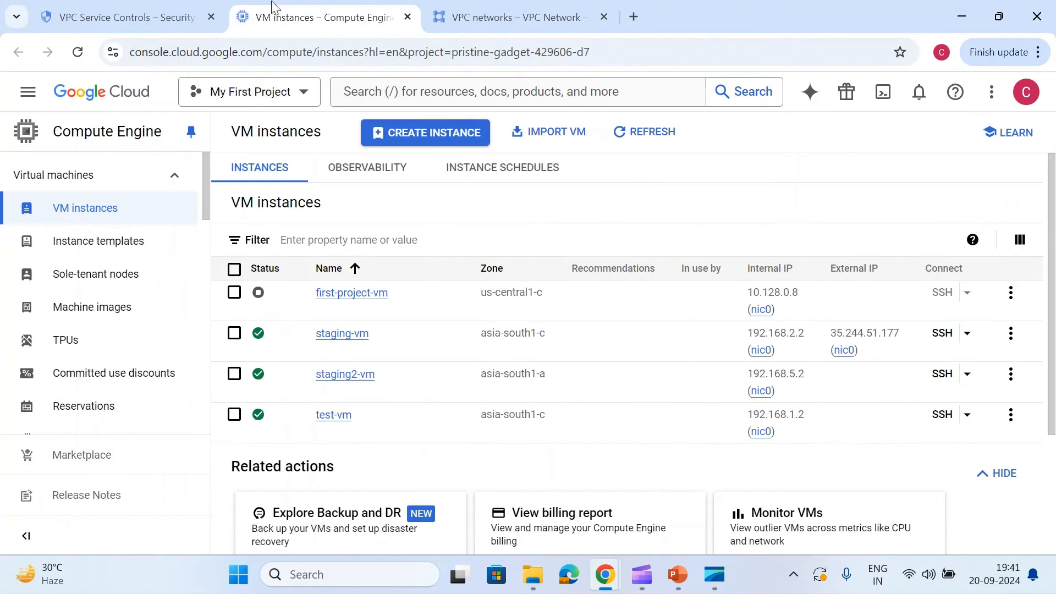
Step: Start a new VPC service perimeter under org-policy in enforced mode and title it test-network
click(85, 5)
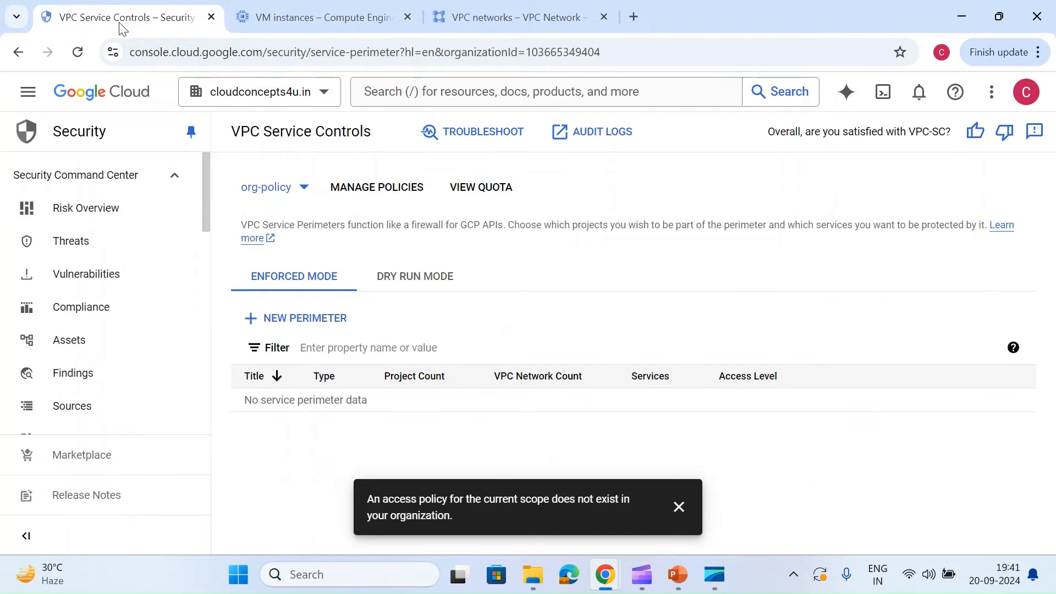
click(678, 506)
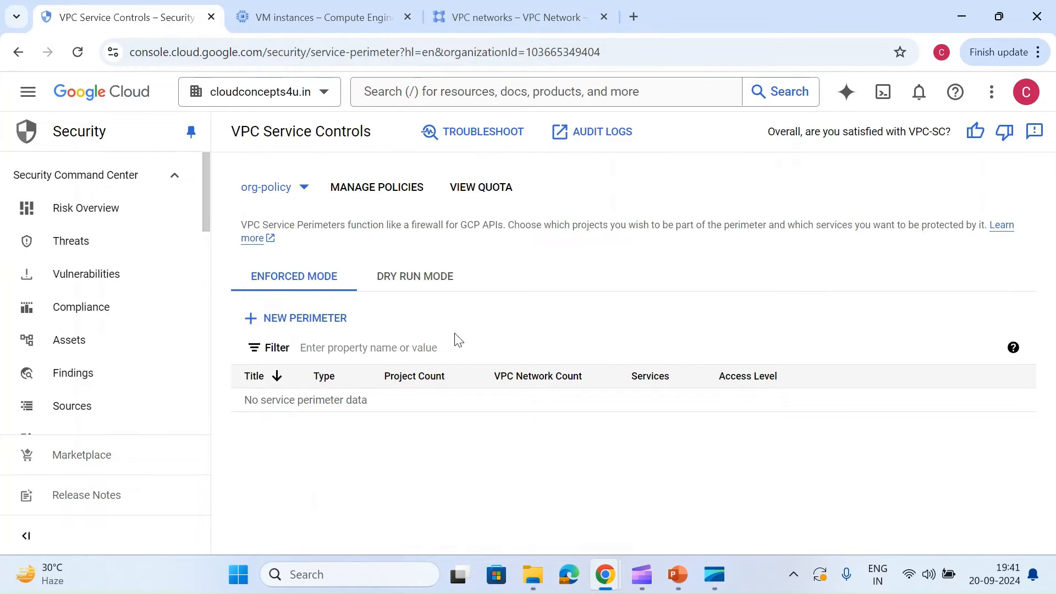
click(302, 318)
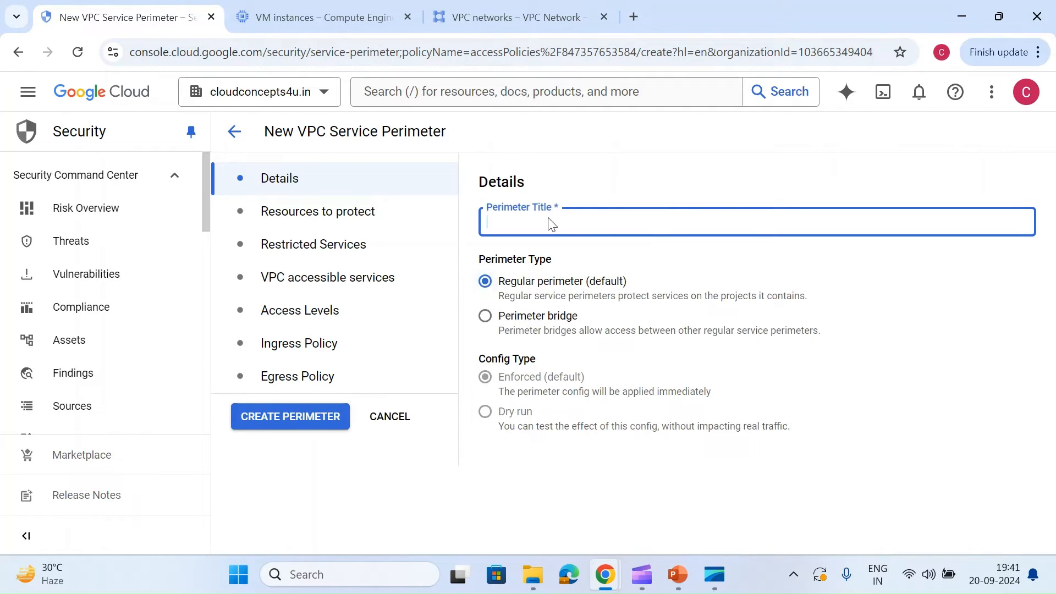
click(549, 222)
text(test-)
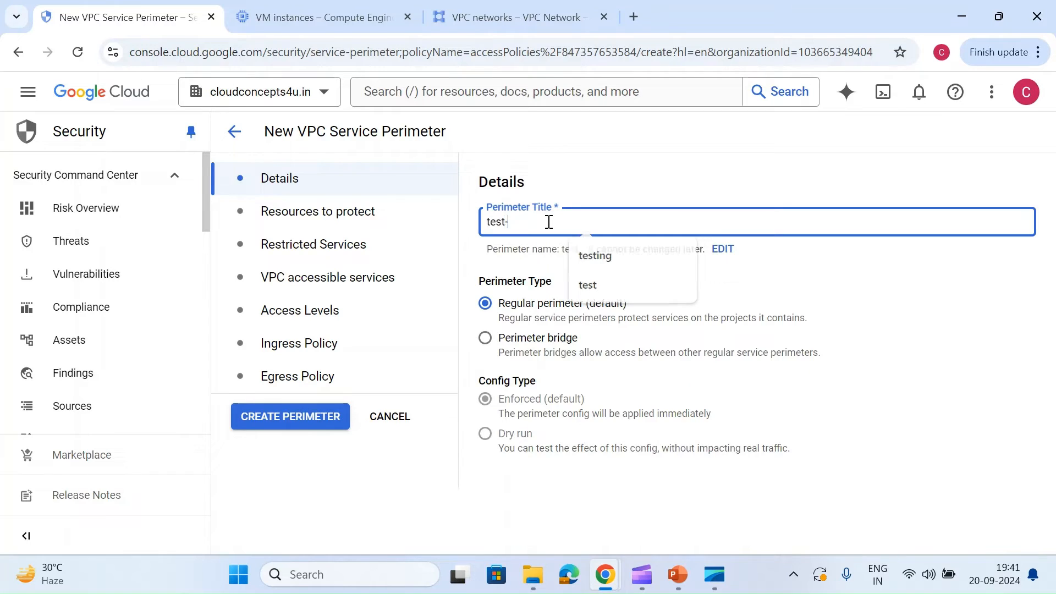
text(network)
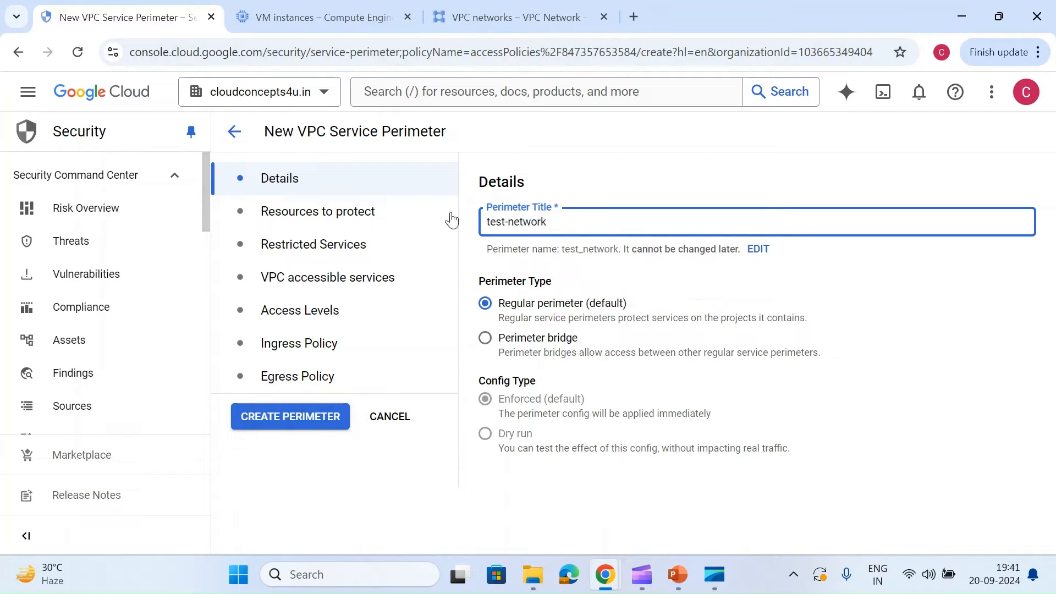
Step: Add the test-vpc network from Host-Project to the perimeter's resources to protect
click(451, 220)
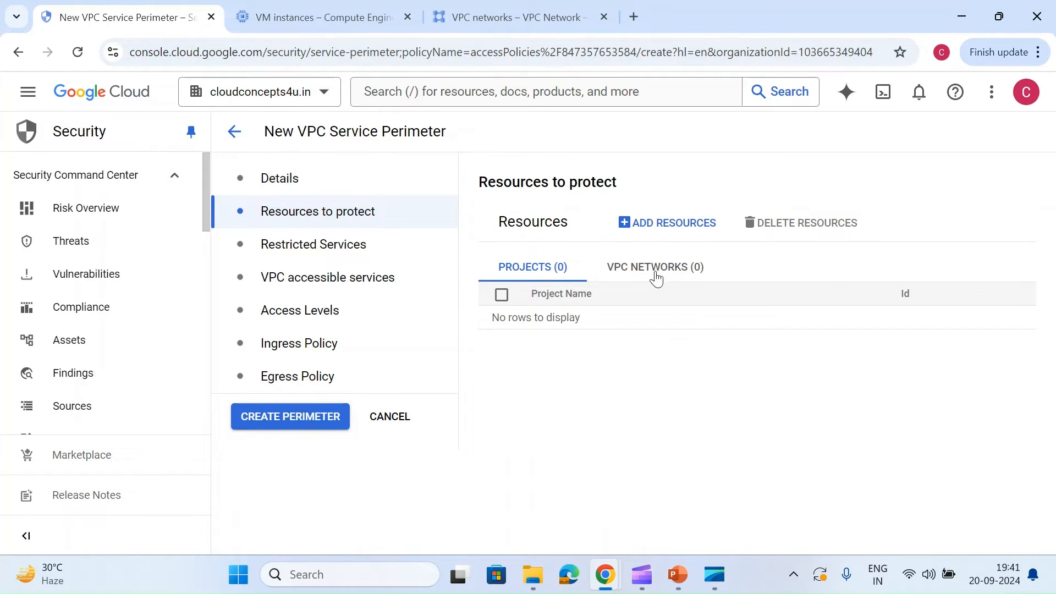
click(656, 275)
click(630, 224)
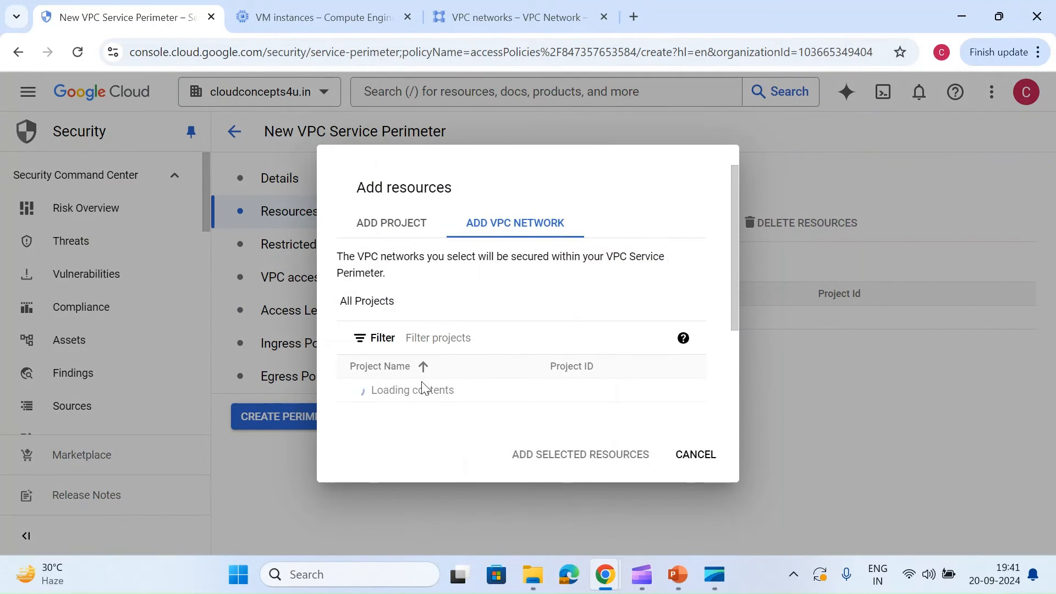
scroll(422, 389, down, 3)
scroll(479, 292, up, 2)
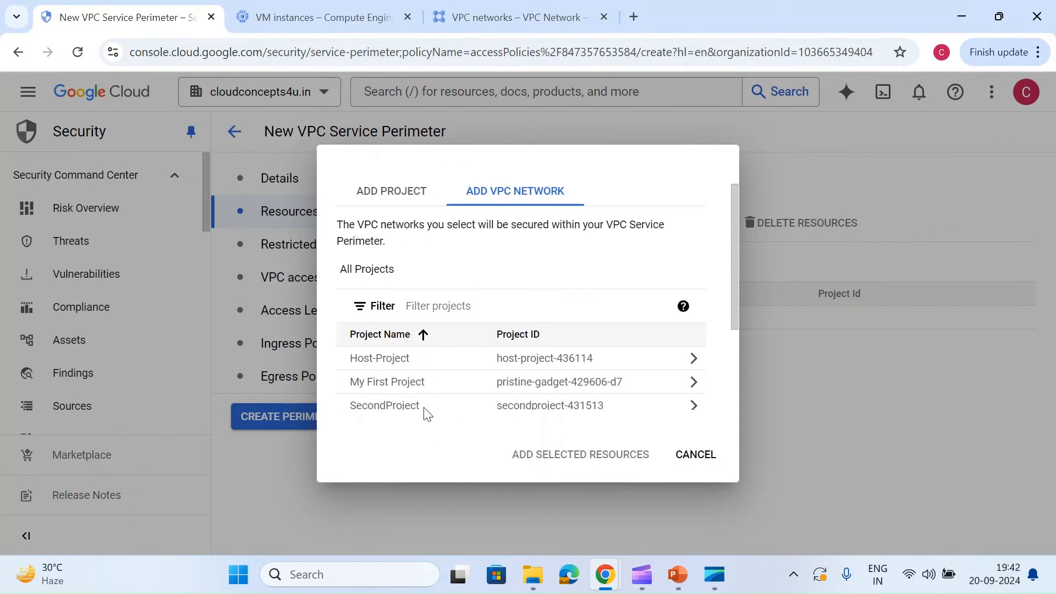
click(439, 361)
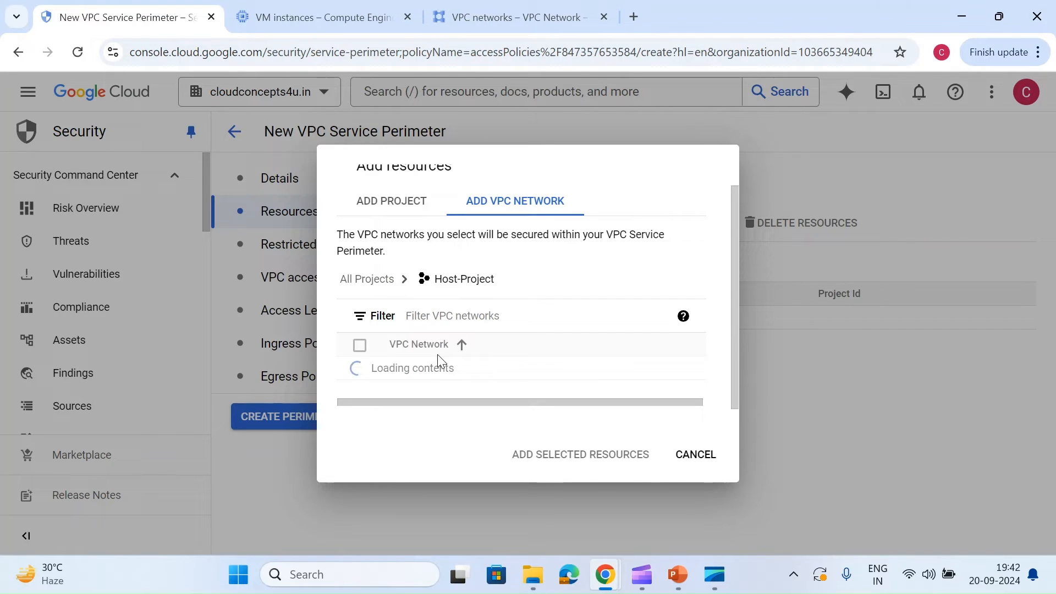
scroll(437, 361, down, 1)
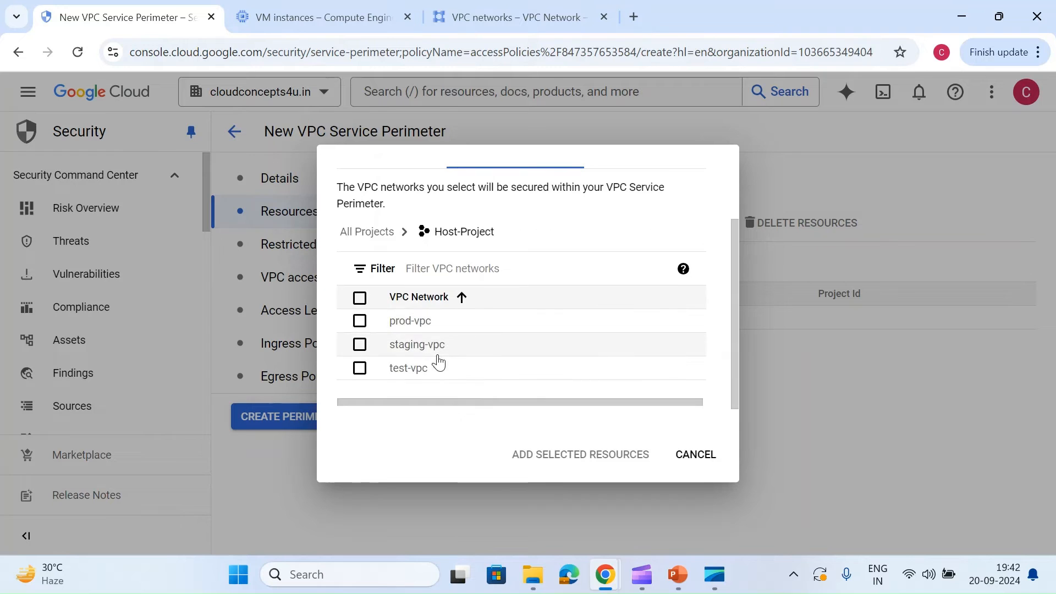
click(373, 373)
click(543, 443)
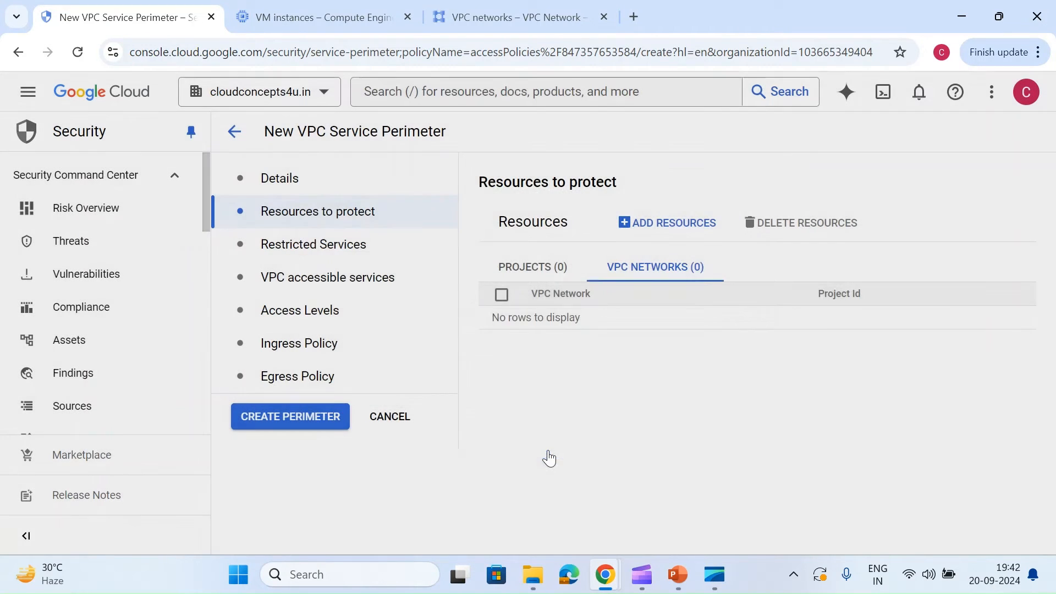
Step: Add the Cloud Storage API to the perimeter's restricted services
click(282, 254)
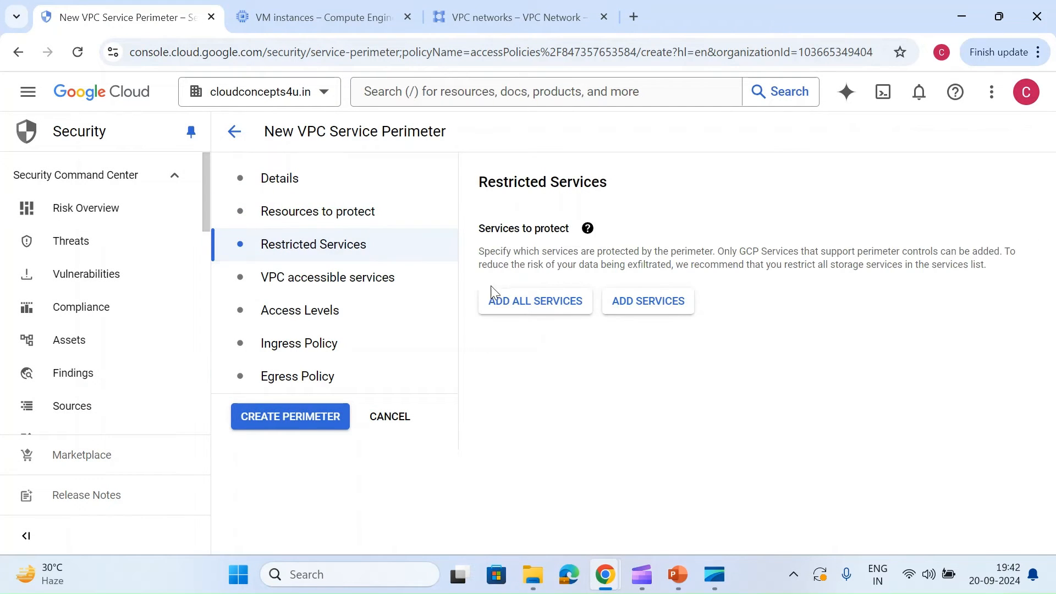
click(615, 306)
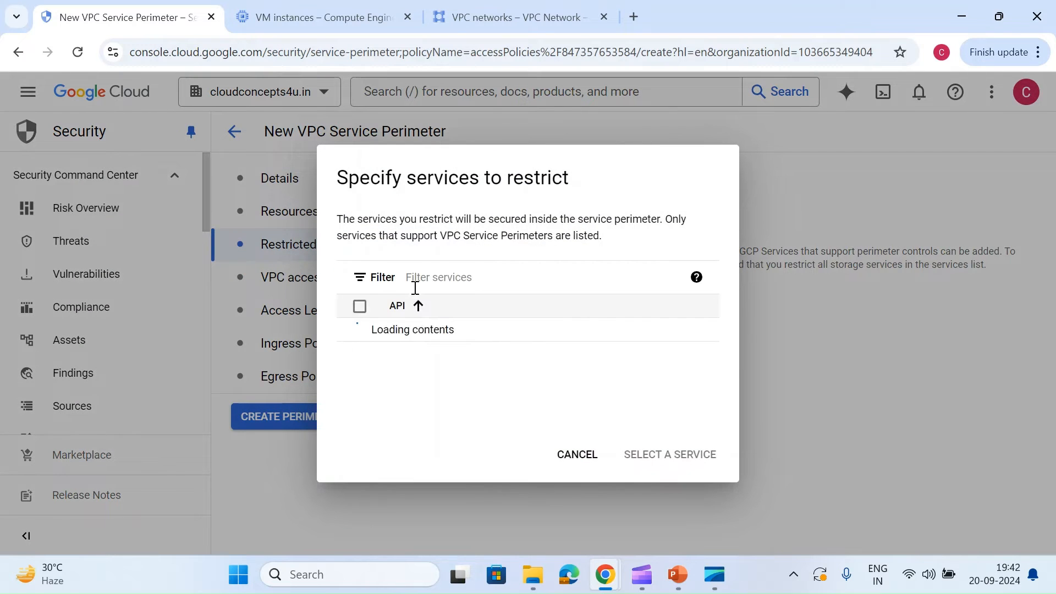
click(410, 270)
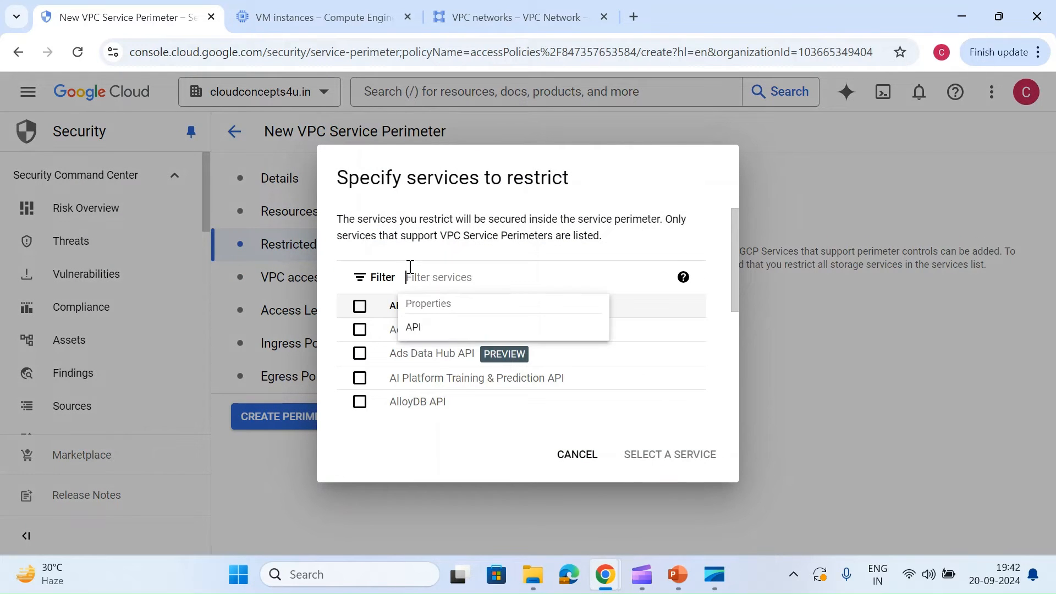
text(cloud)
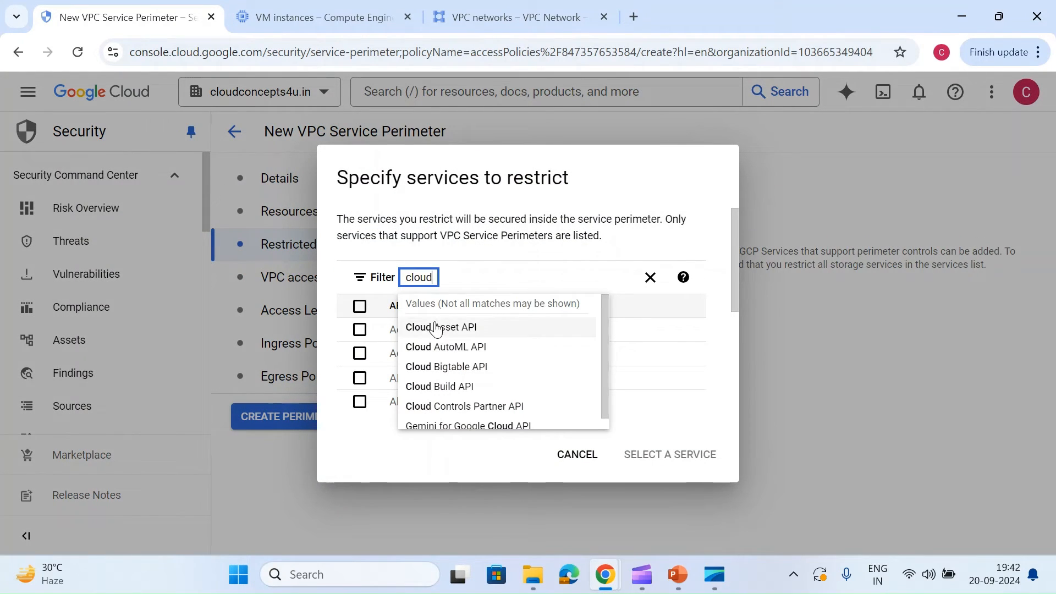
text( st)
click(437, 329)
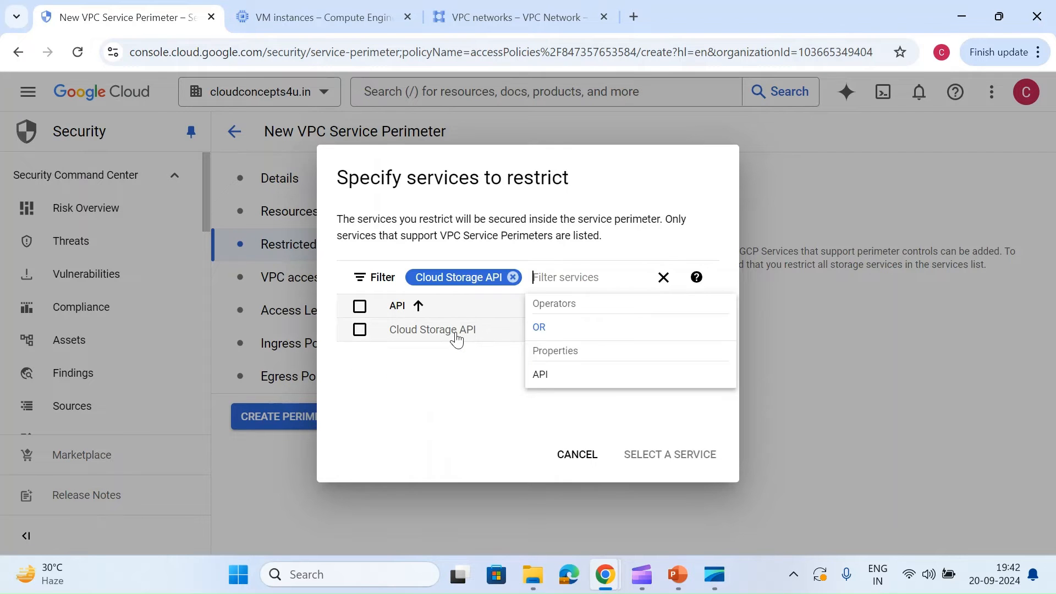
click(403, 341)
click(403, 341)
click(621, 456)
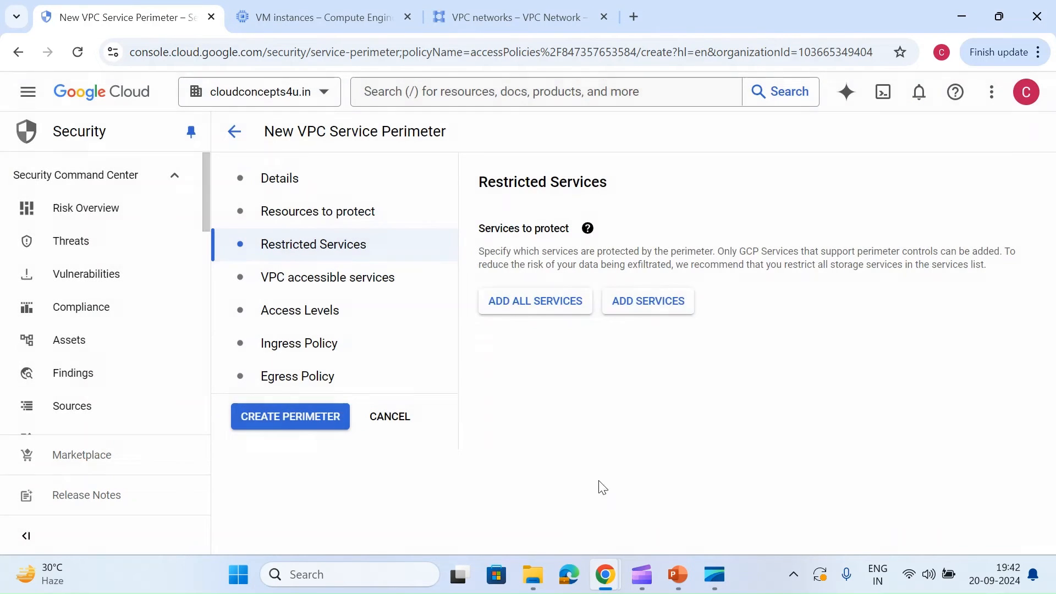
Step: Switch to the test-vm SSH session and list the Cloud Storage buckets with gsutil ls
mouse_move(603, 569)
click(620, 497)
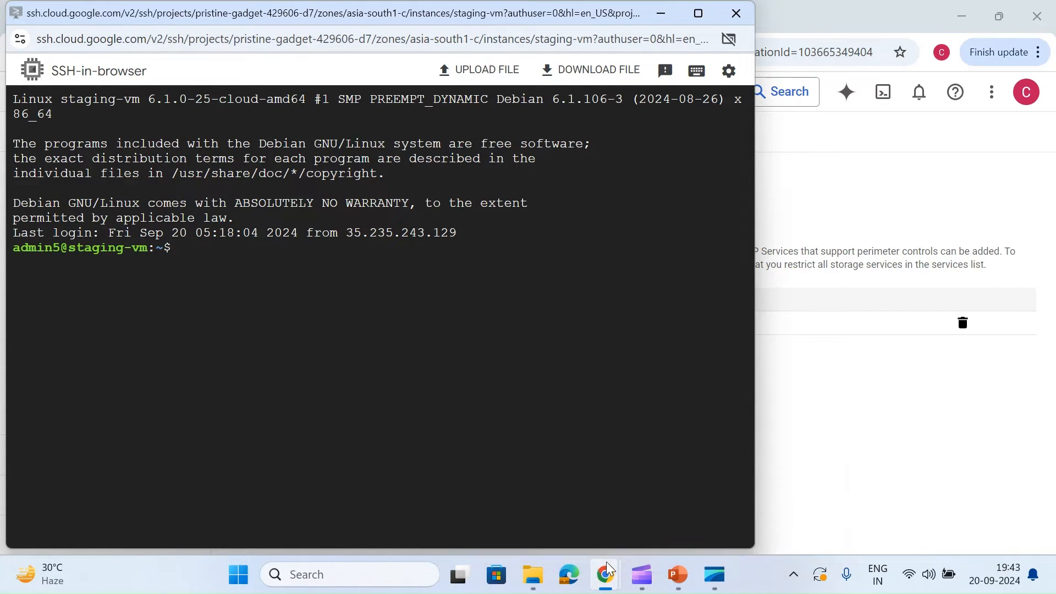
mouse_move(605, 574)
click(725, 499)
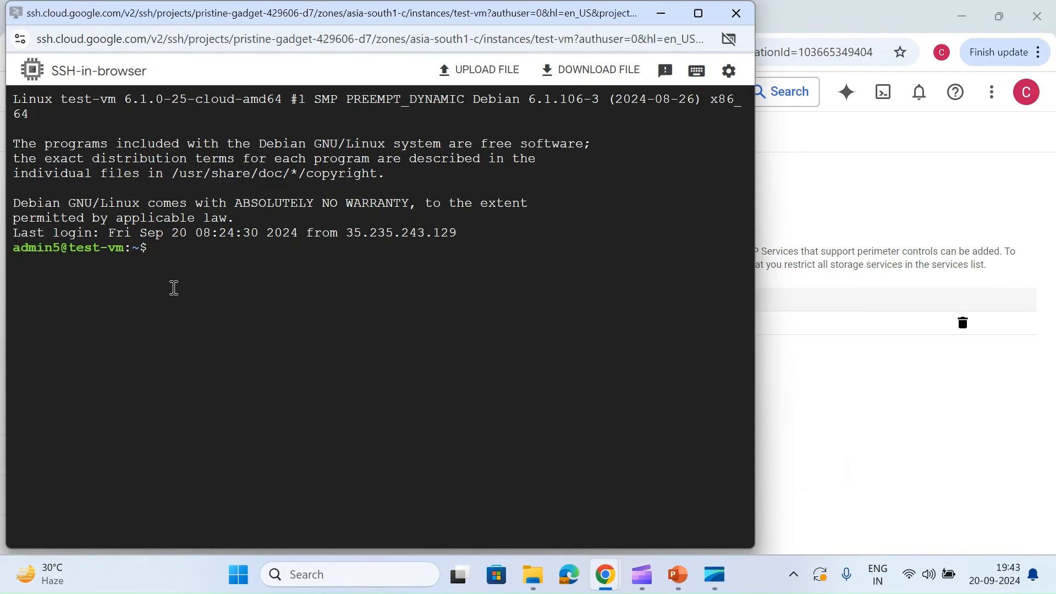
text(gsutil ls)
key(Return)
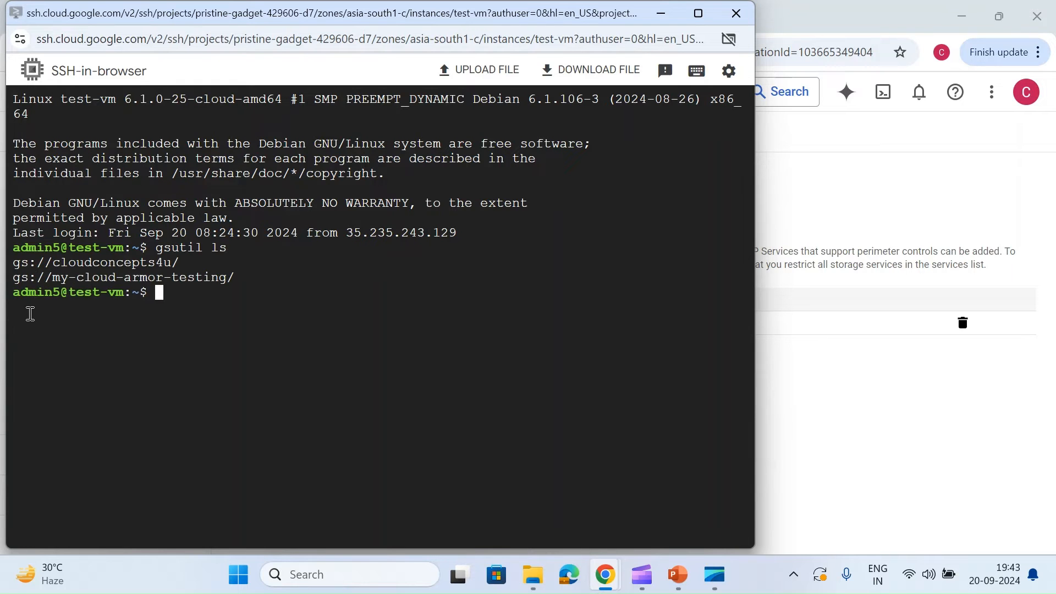
Step: Return to the perimeter form, check the VPC accessible services, and create the test-network perimeter
click(810, 390)
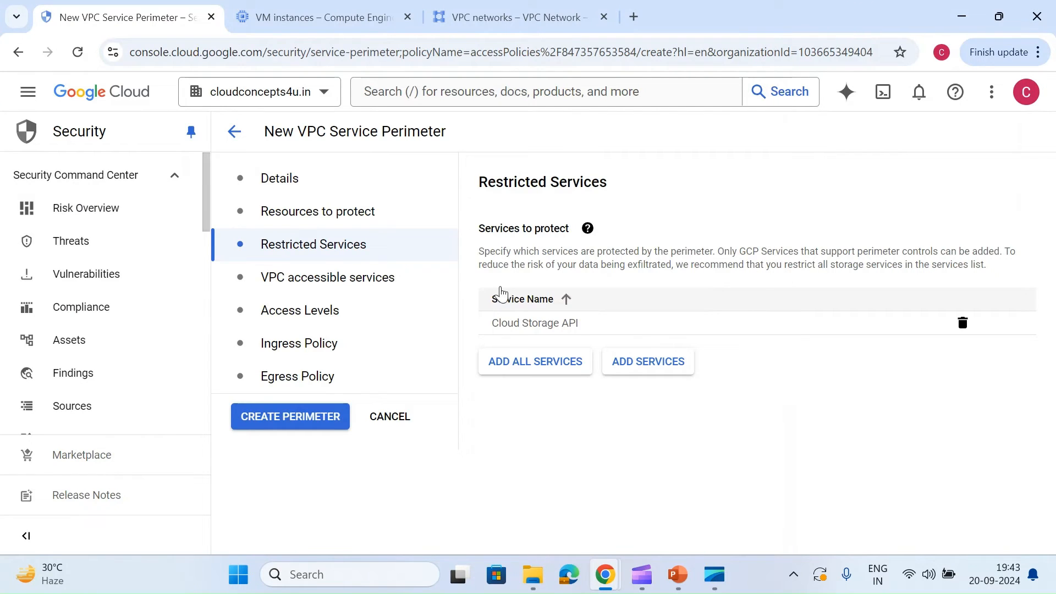
click(338, 277)
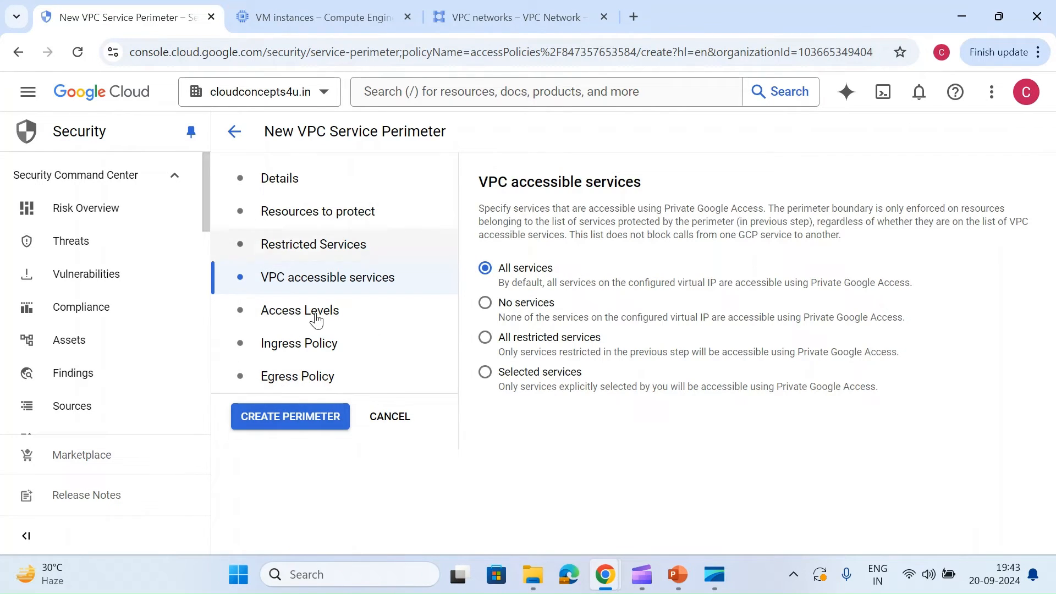
click(297, 421)
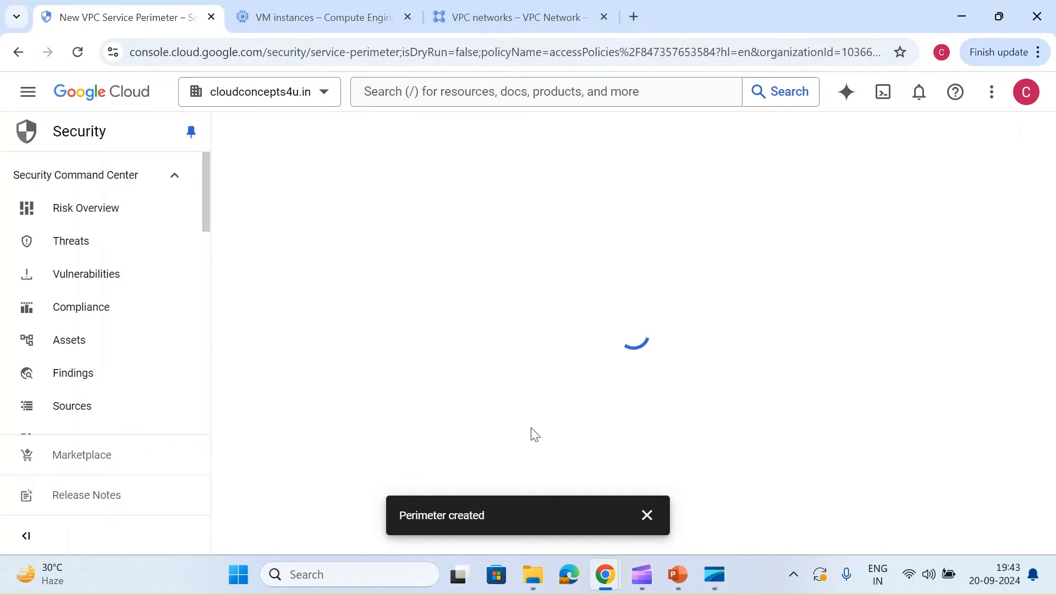
click(648, 515)
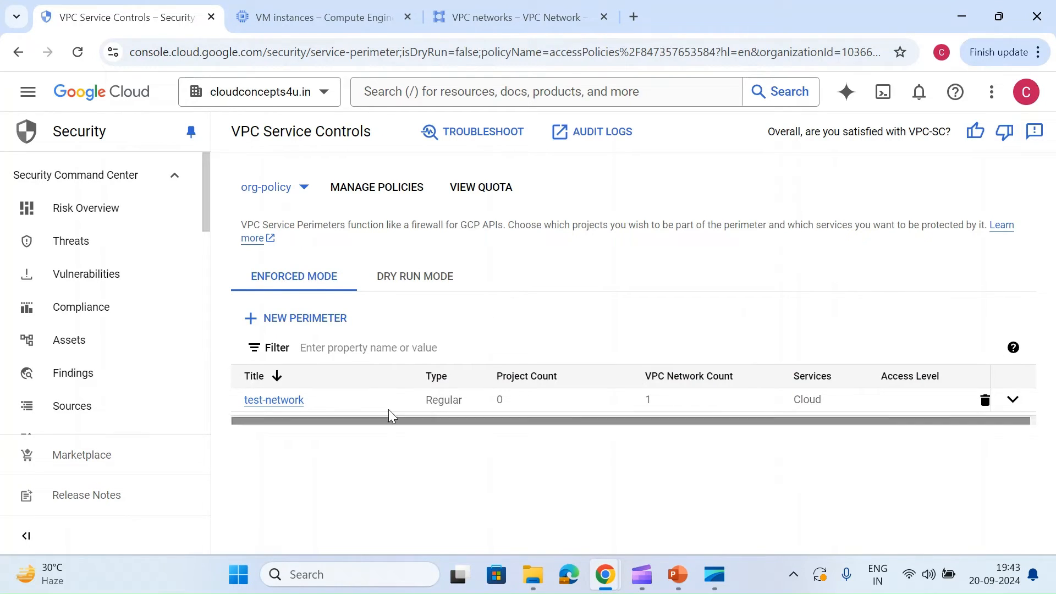
Step: In the test-vm SSH session, list the BigQuery datasets with bq ls and the Cloud Storage buckets with gsutil ls
key(alt+Tab)
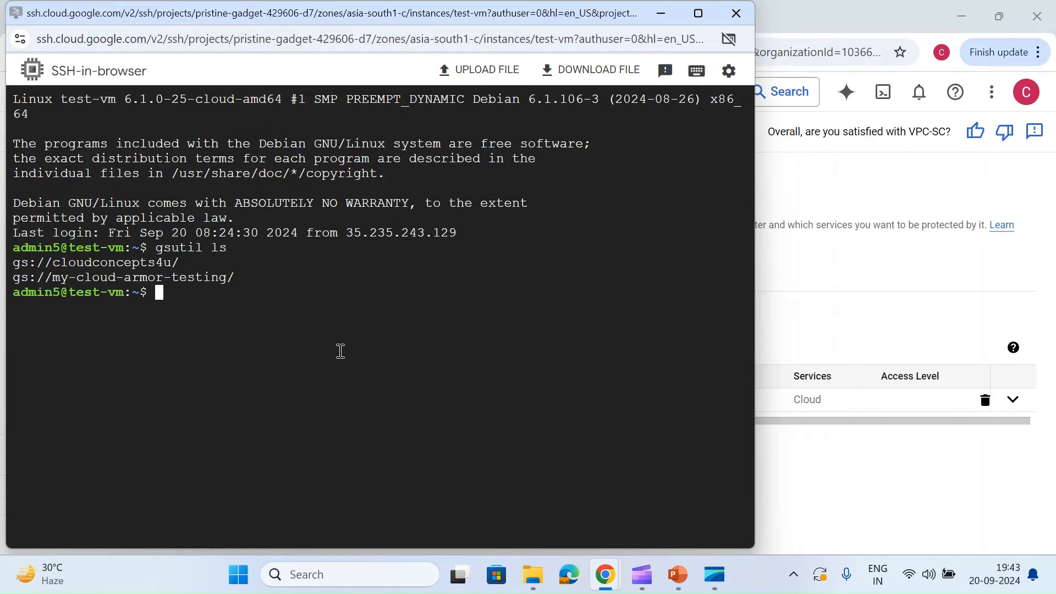
text(gs)
key(BackSpace)
key(BackSpace)
key(Return)
key(Return)
text(bq ls)
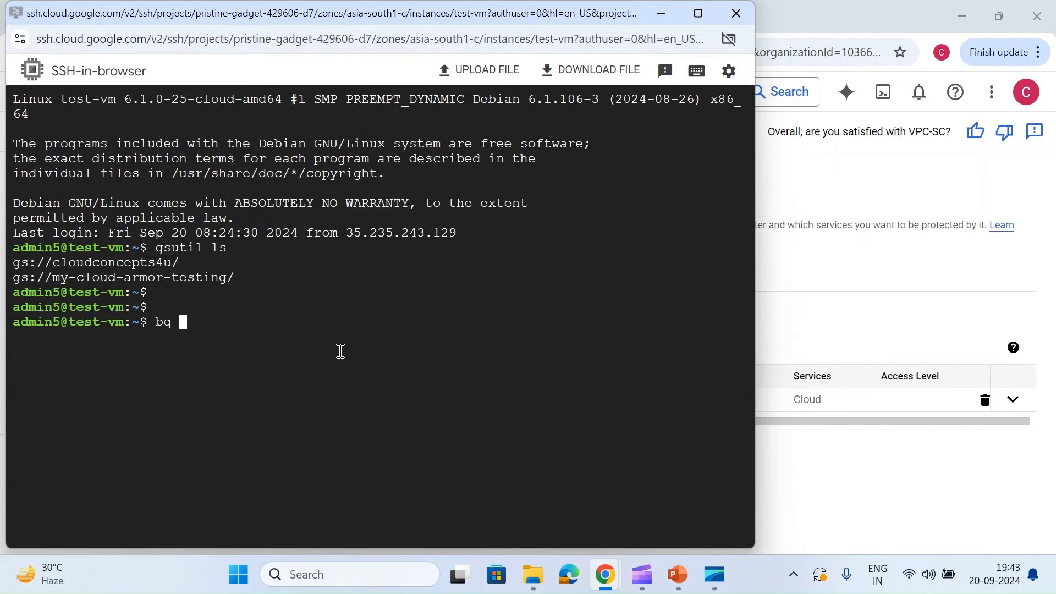
key(Return)
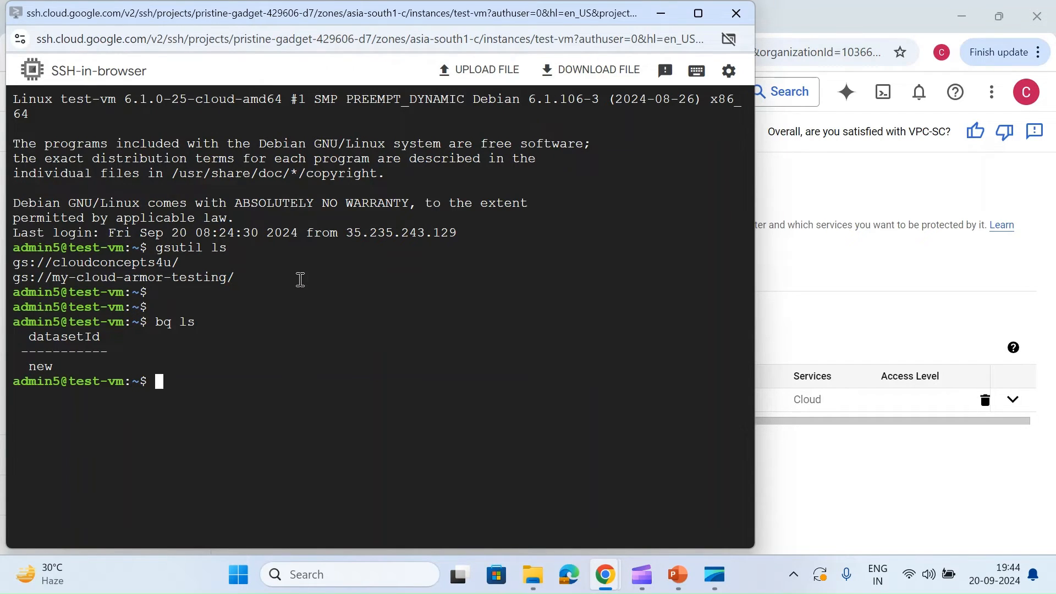
text(gsutil ls)
key(Return)
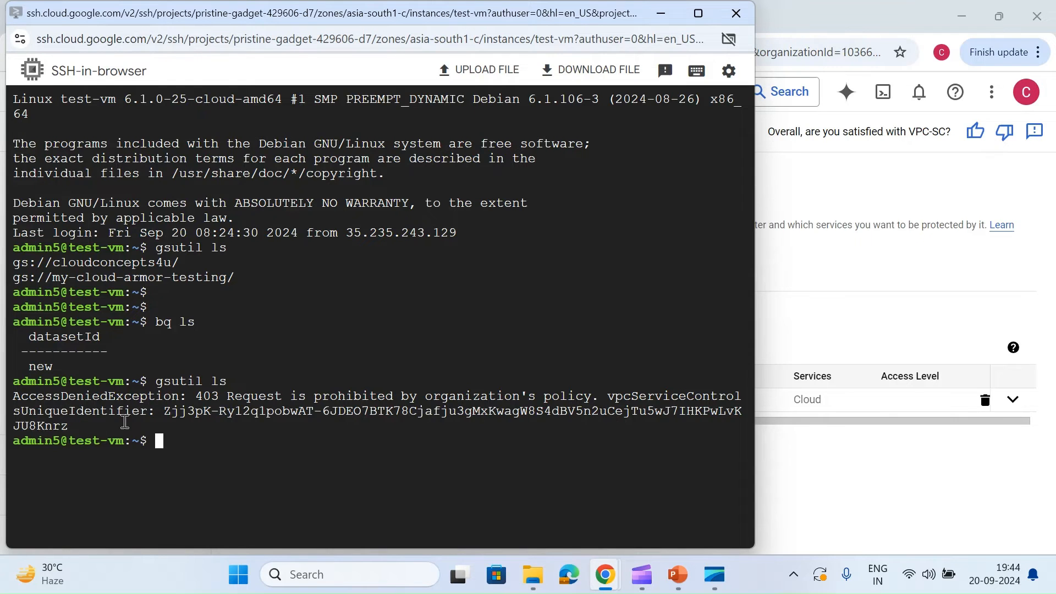
Step: Start a new enforced VPC service perimeter and title it staging-vpc
click(774, 327)
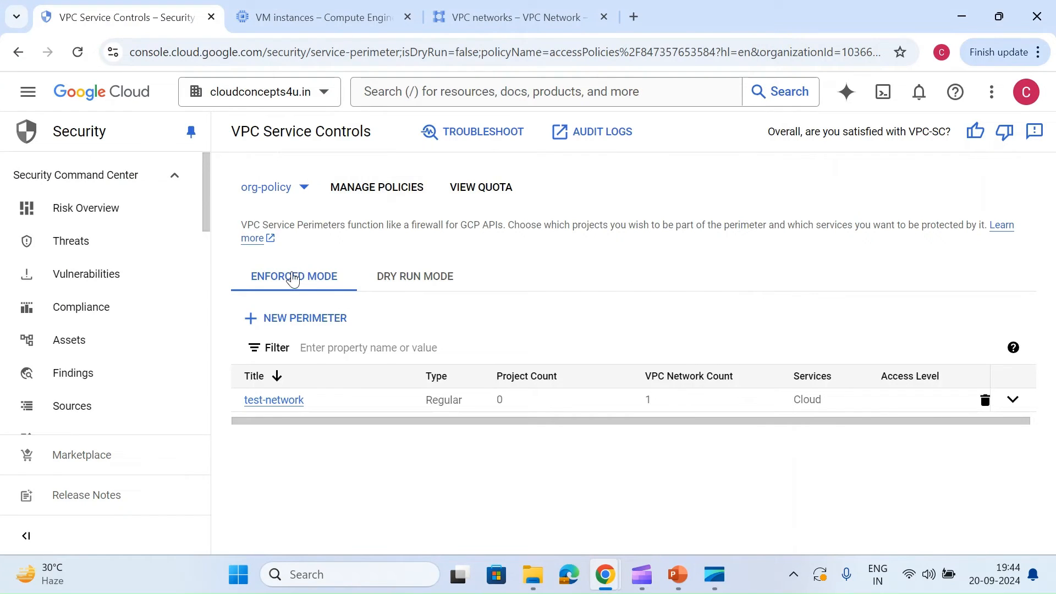
click(317, 318)
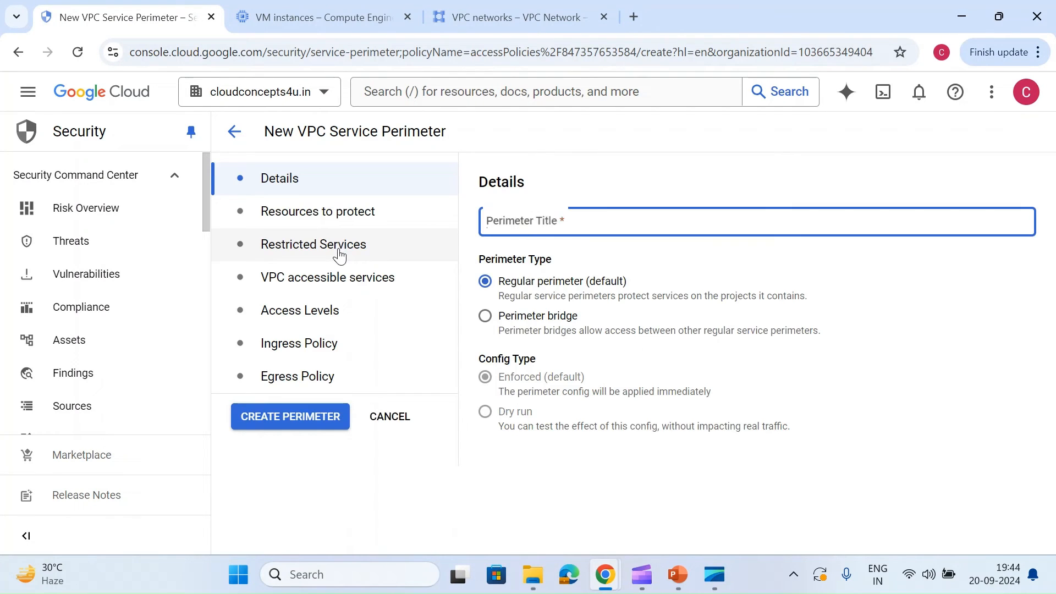
text(stai)
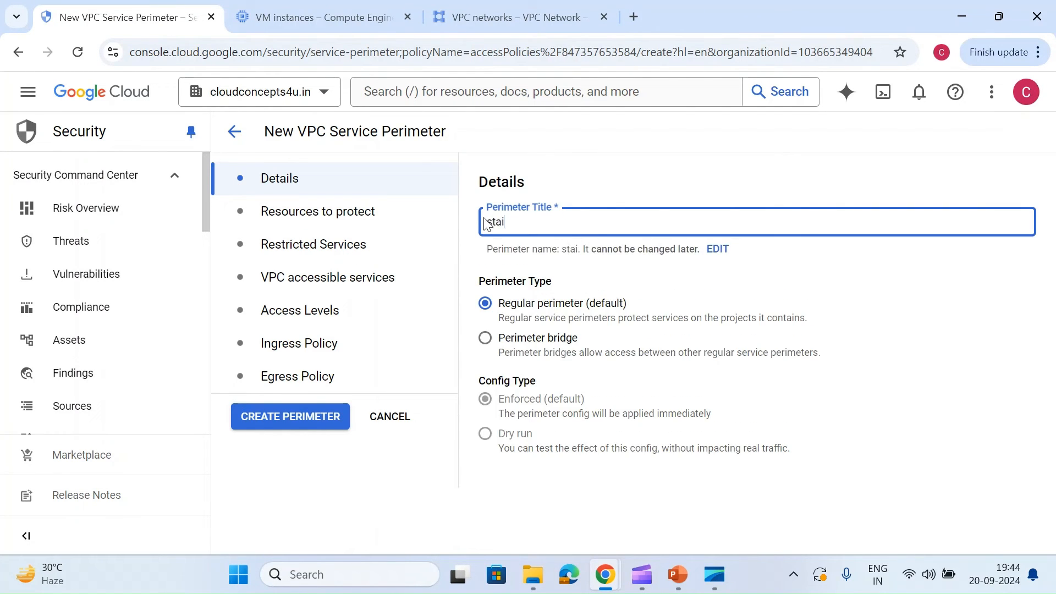
key(BackSpace)
text(ging)
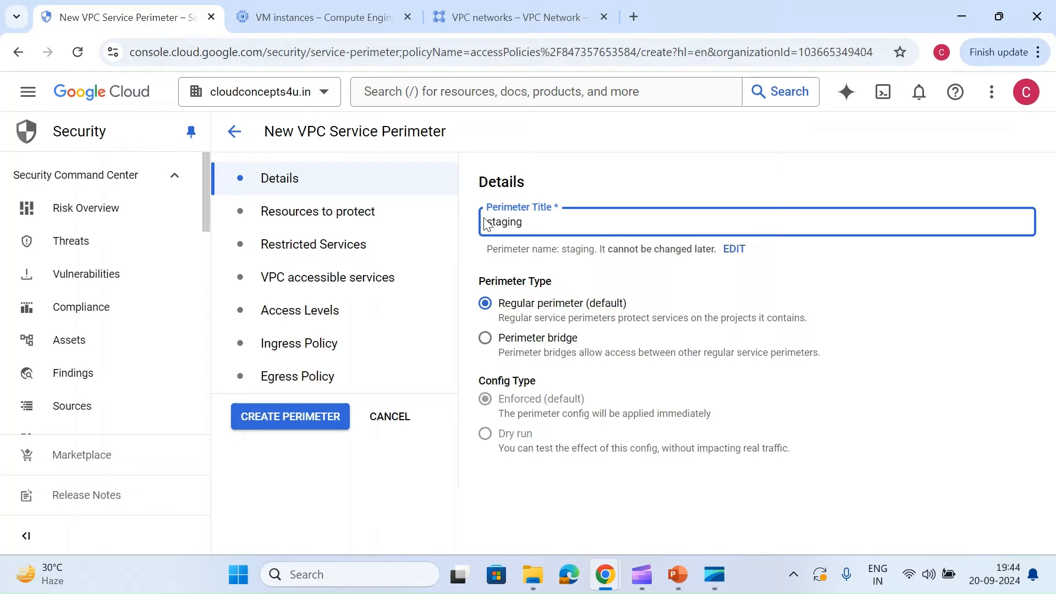
text(-vpc)
Step: Add the staging-vpc network from Host-Project to the perimeter's resources to protect
click(282, 211)
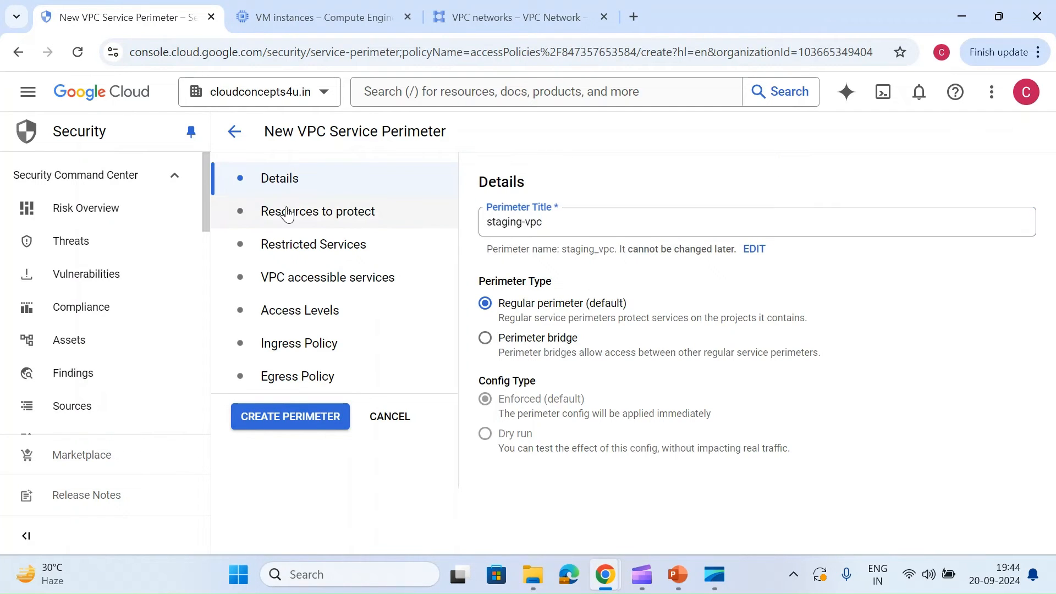
click(663, 275)
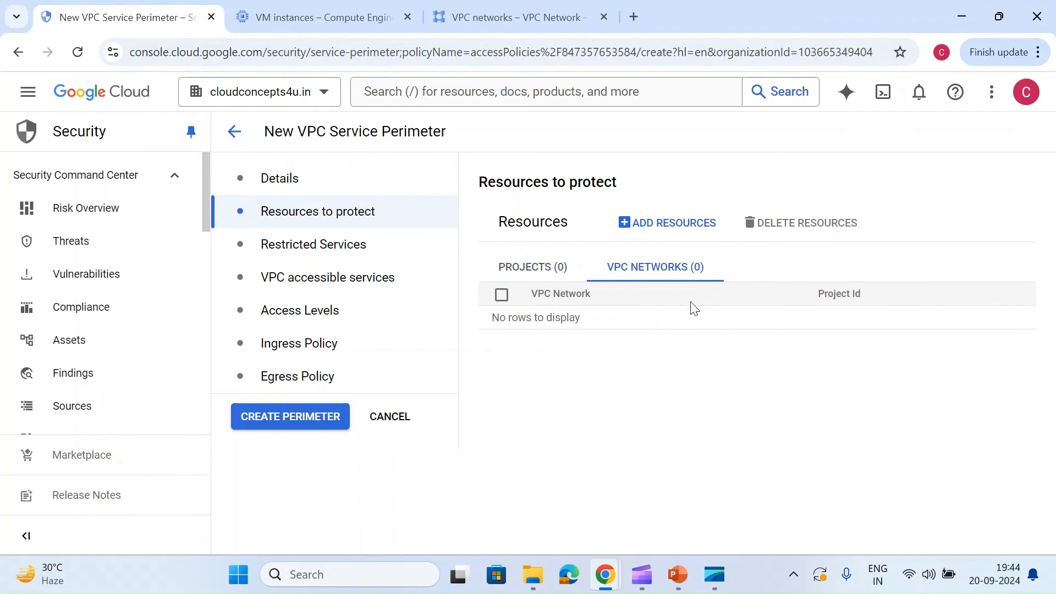
click(672, 222)
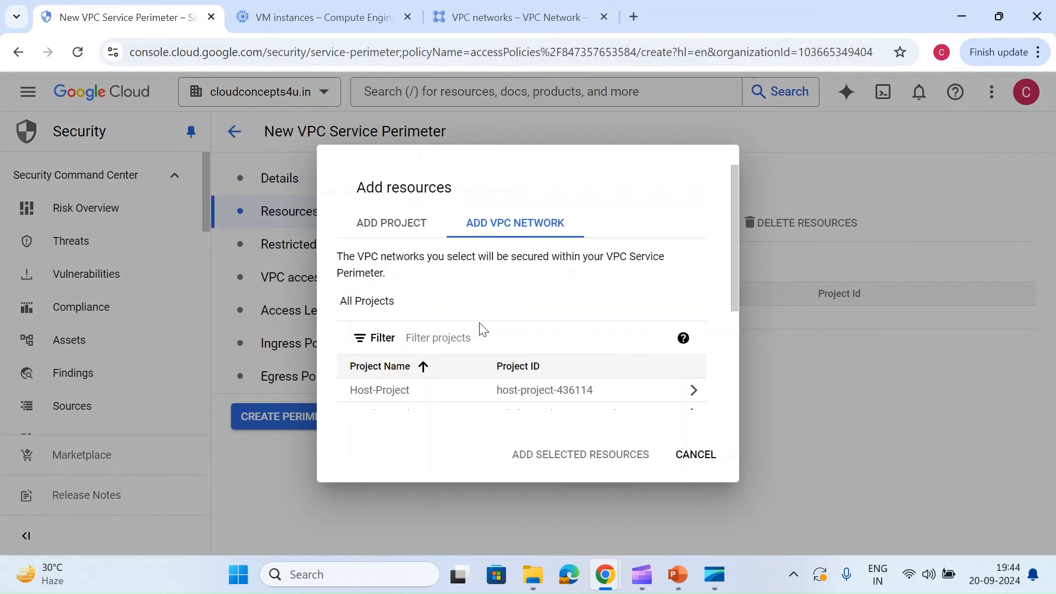
click(438, 391)
scroll(436, 391, down, 1)
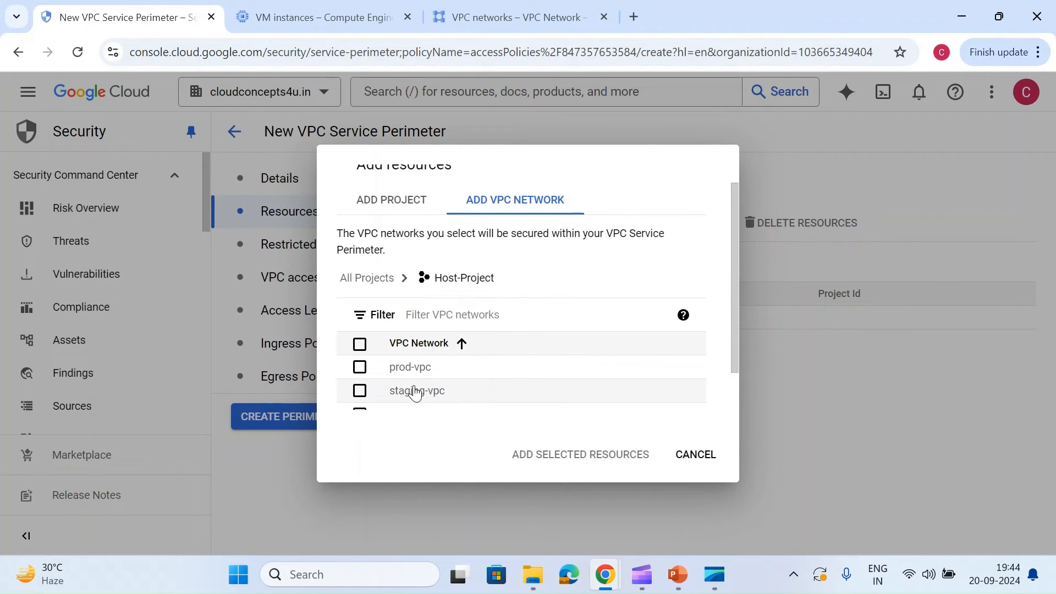
click(414, 391)
click(583, 461)
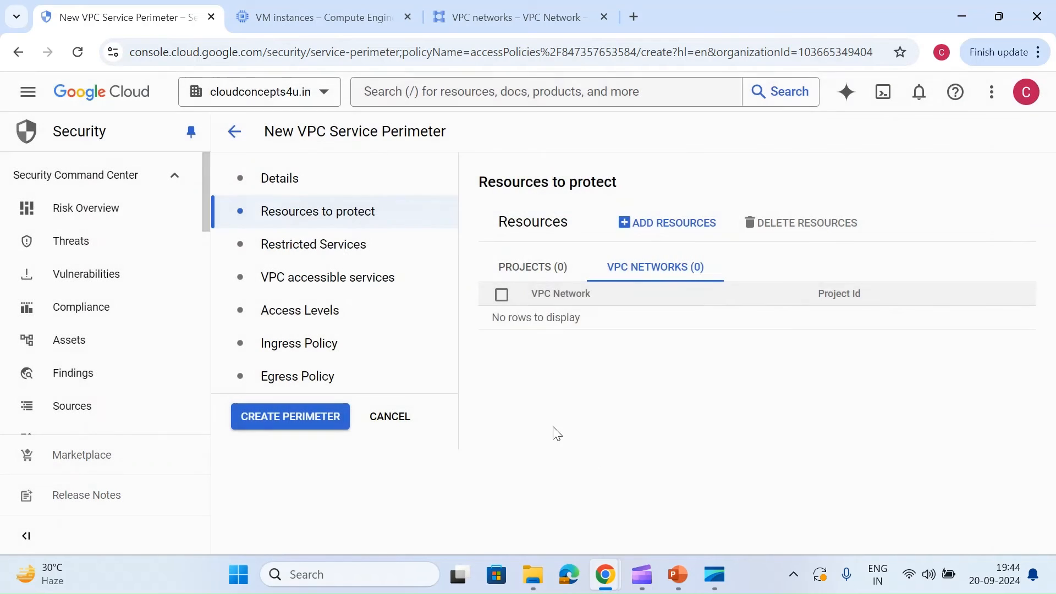
Step: Add the BigQuery API to the new perimeter's restricted services
click(296, 250)
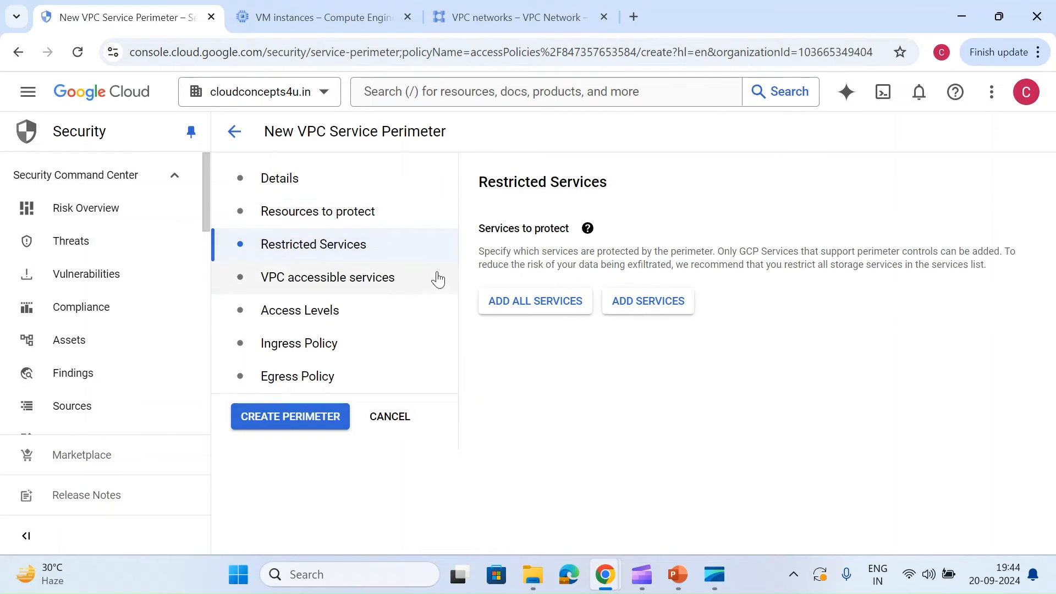
click(633, 318)
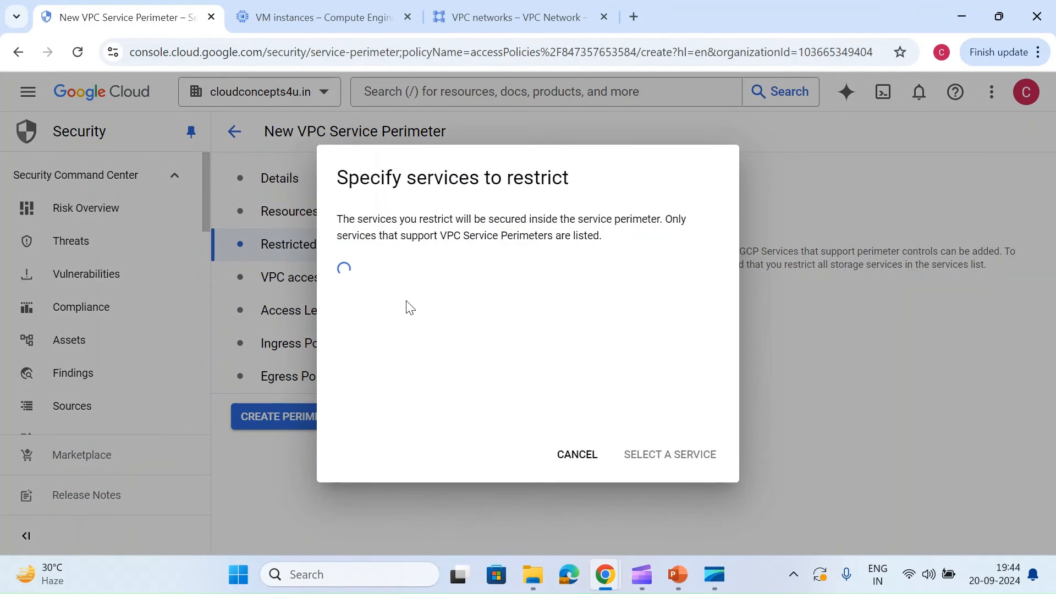
click(423, 277)
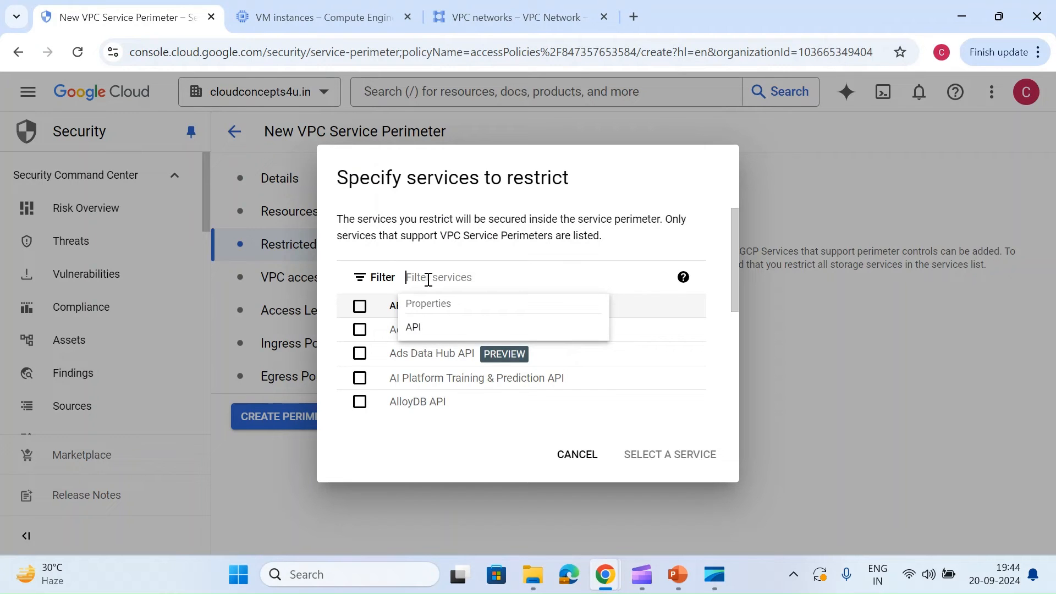
text(bigq)
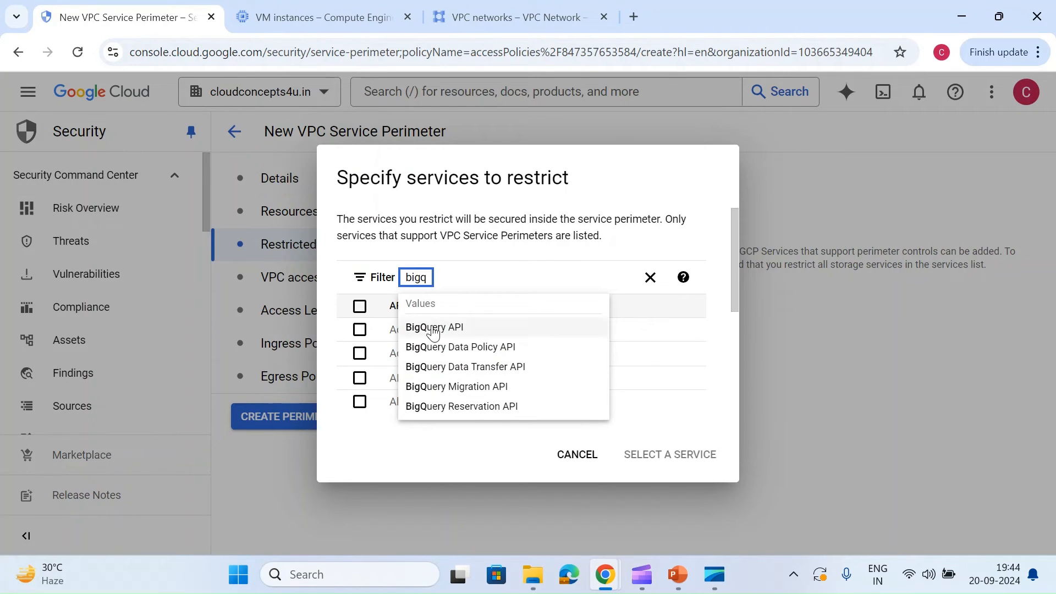
click(434, 325)
click(394, 330)
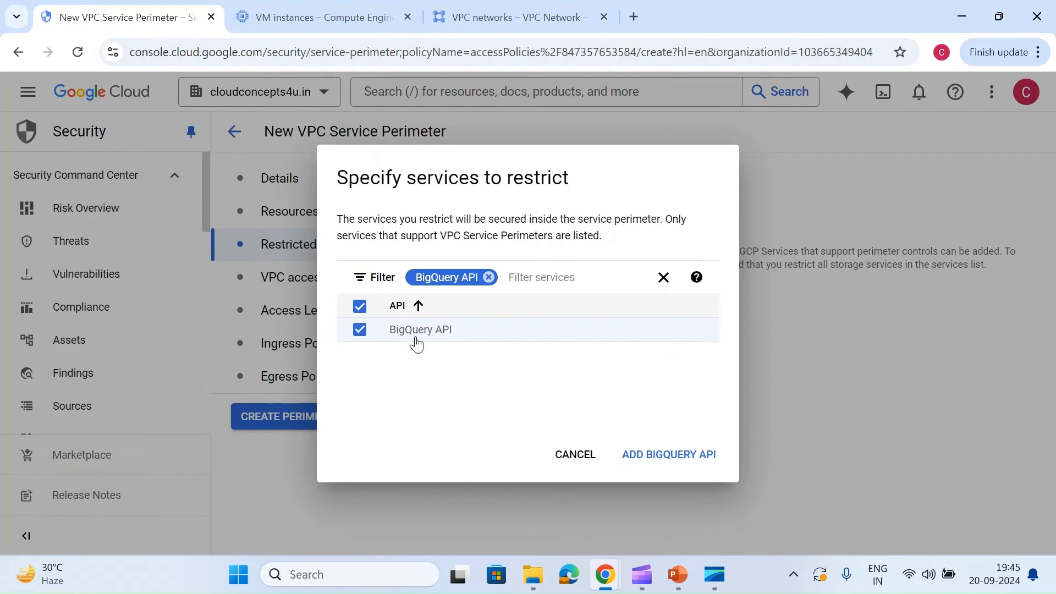
click(654, 459)
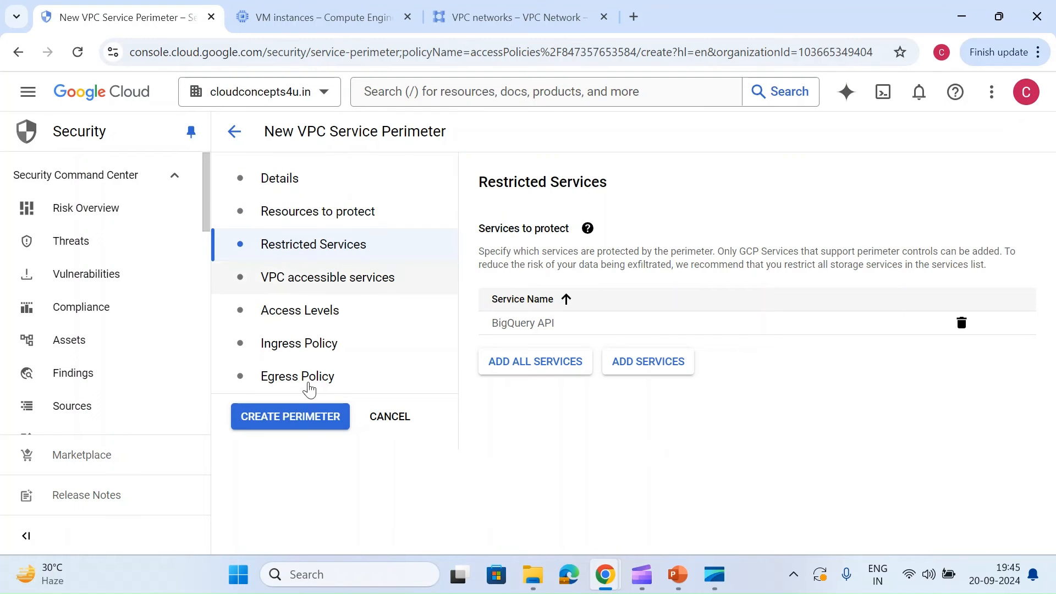
Step: Switch to the staging-vm SSH session and list the BigQuery datasets with bq ls and the Cloud Storage buckets with gsutil ls
mouse_move(607, 587)
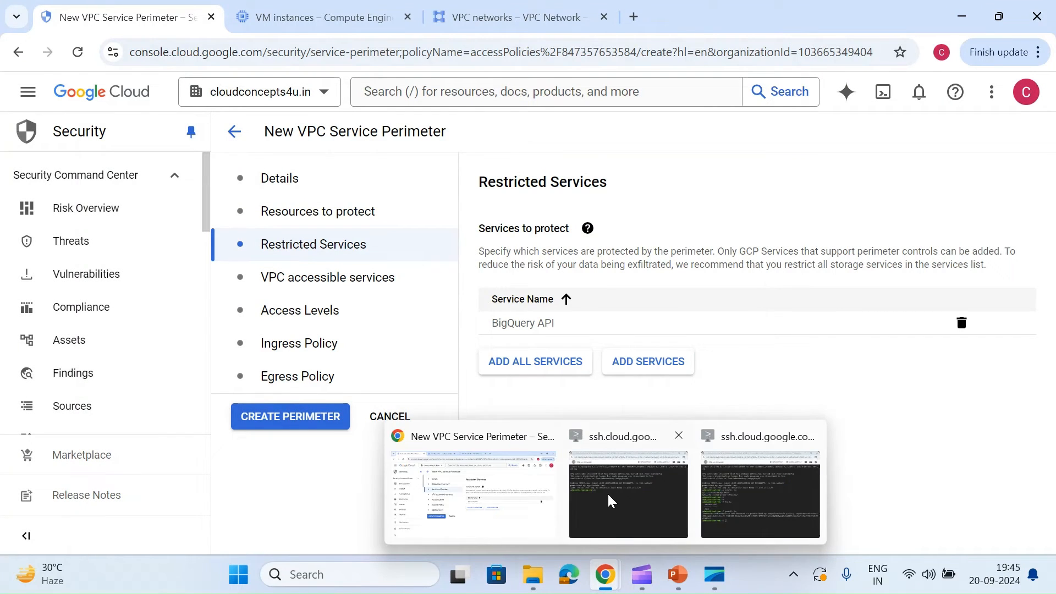
click(609, 498)
key(Return)
key(Return)
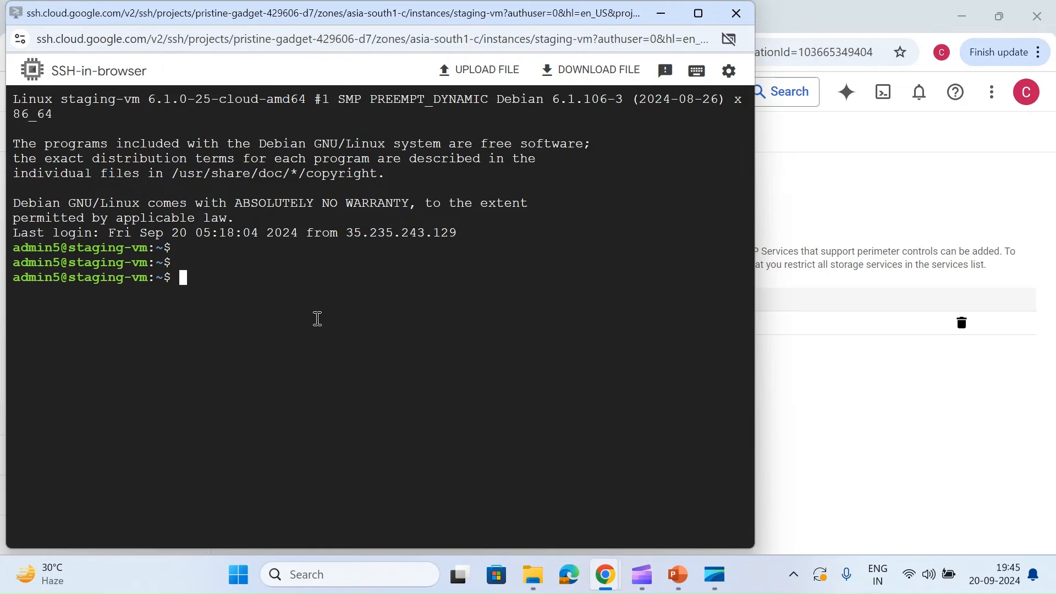
text(bq ls)
key(Return)
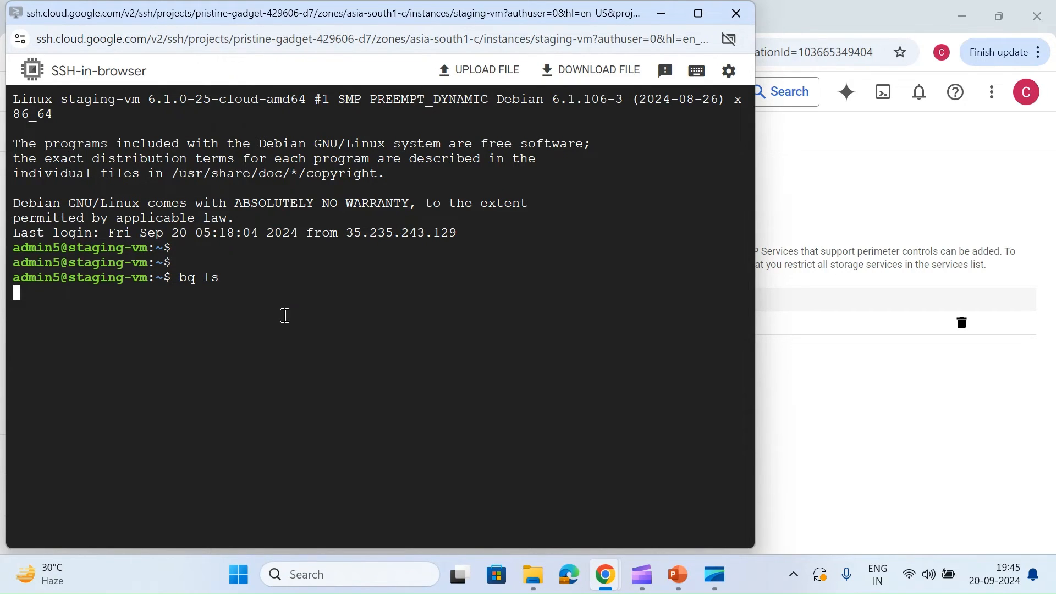
key(Return)
key(Return)
text(gsutil ls)
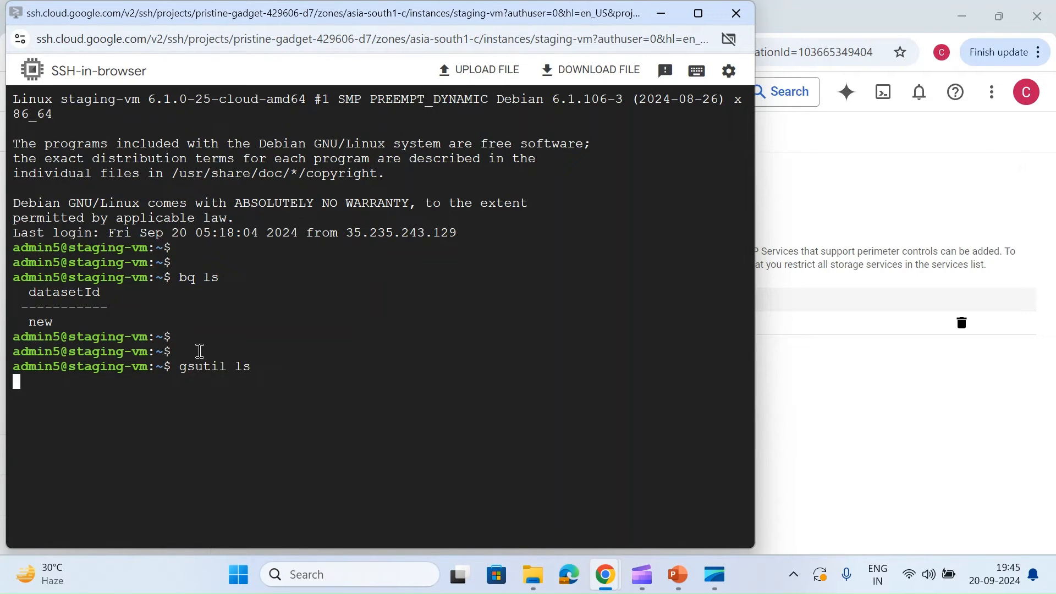
Step: Create the staging-vpc perimeter and rerun bq ls in the staging-vm SSH session
click(829, 439)
click(322, 419)
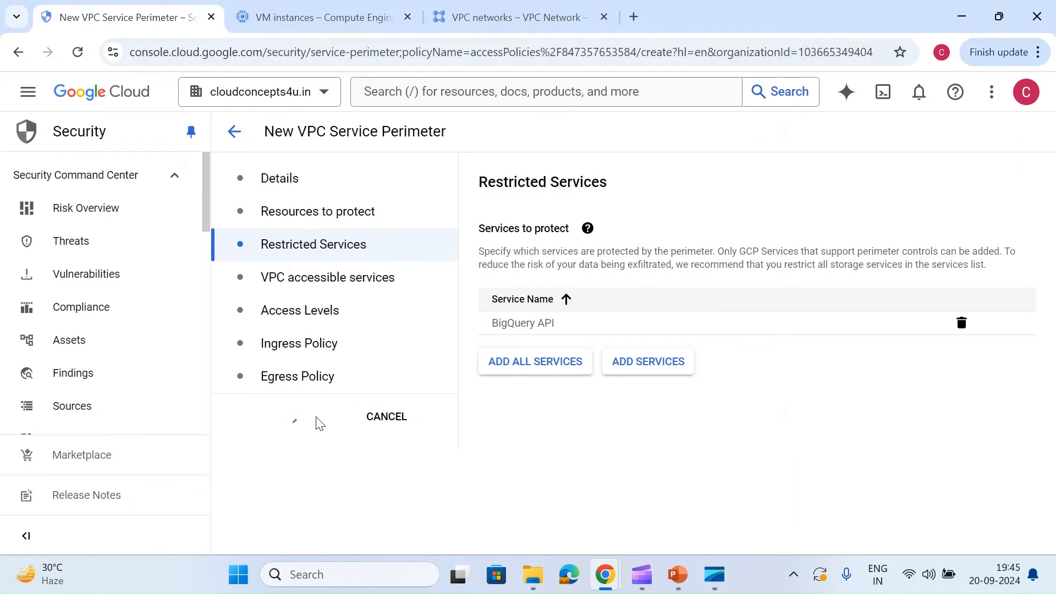
key(alt+Tab)
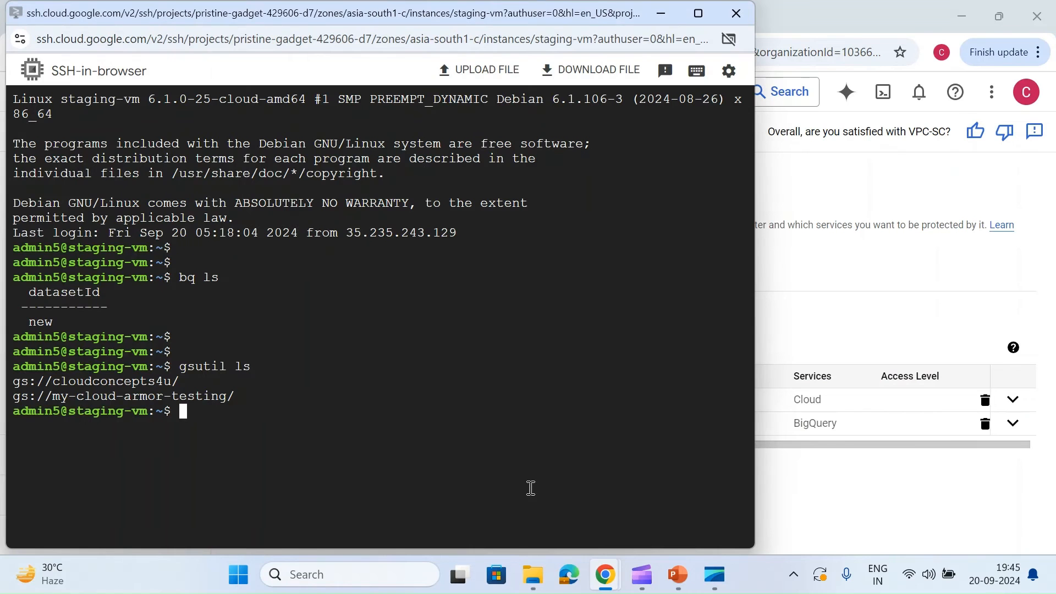
key(Return)
key(Return)
key(Up)
key(Up)
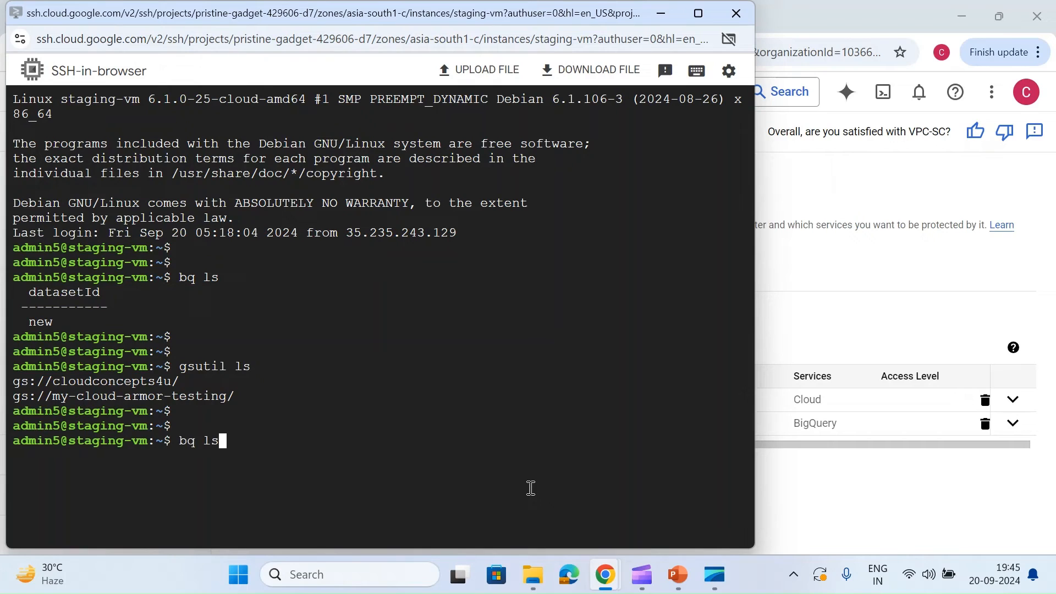
key(Return)
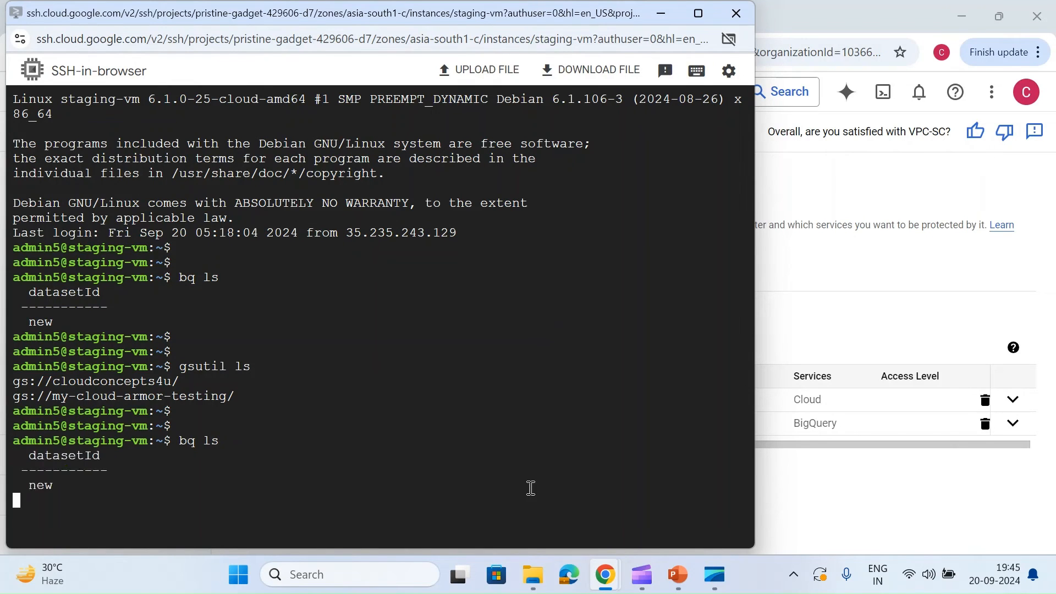
Step: Repeat bq ls several times on staging-vm to check whether the new perimeter restricts BigQuery access
key(Return)
key(Return)
key(Up)
key(Return)
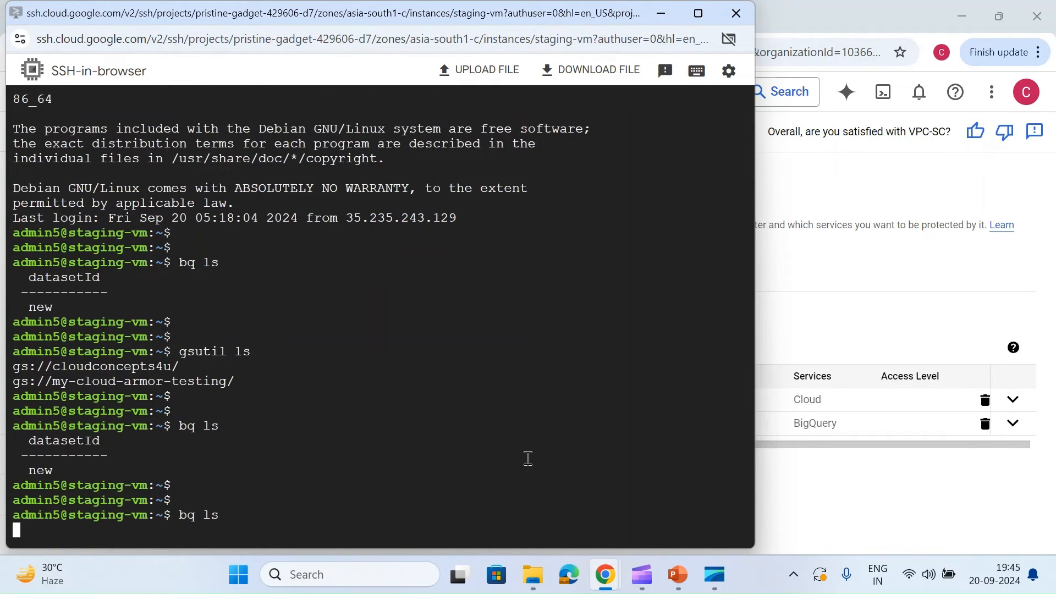
key(Return)
key(Return)
key(Return)
key(Return)
key(Return)
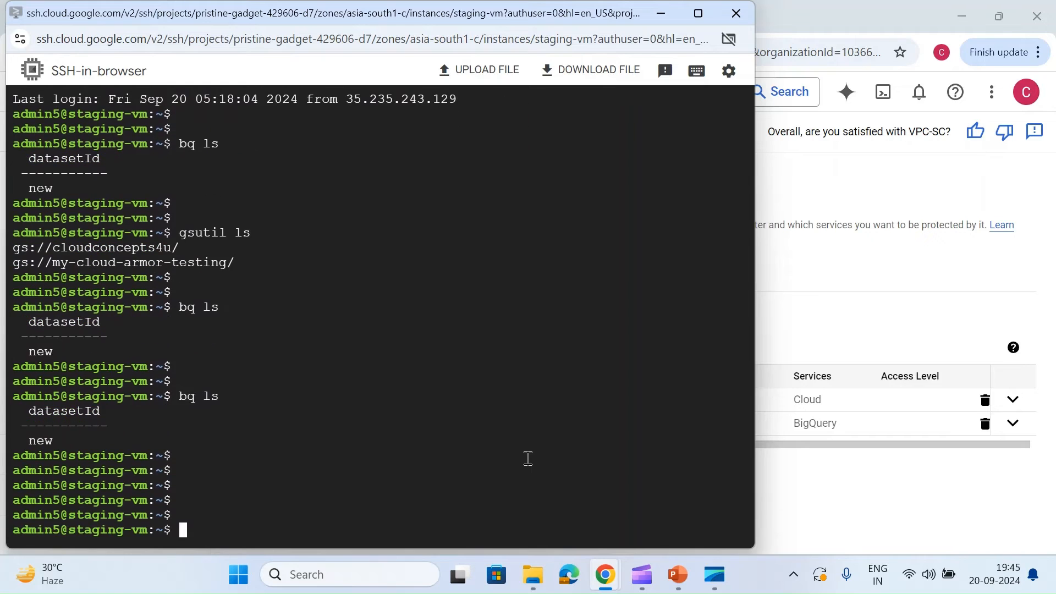
key(Up)
key(Return)
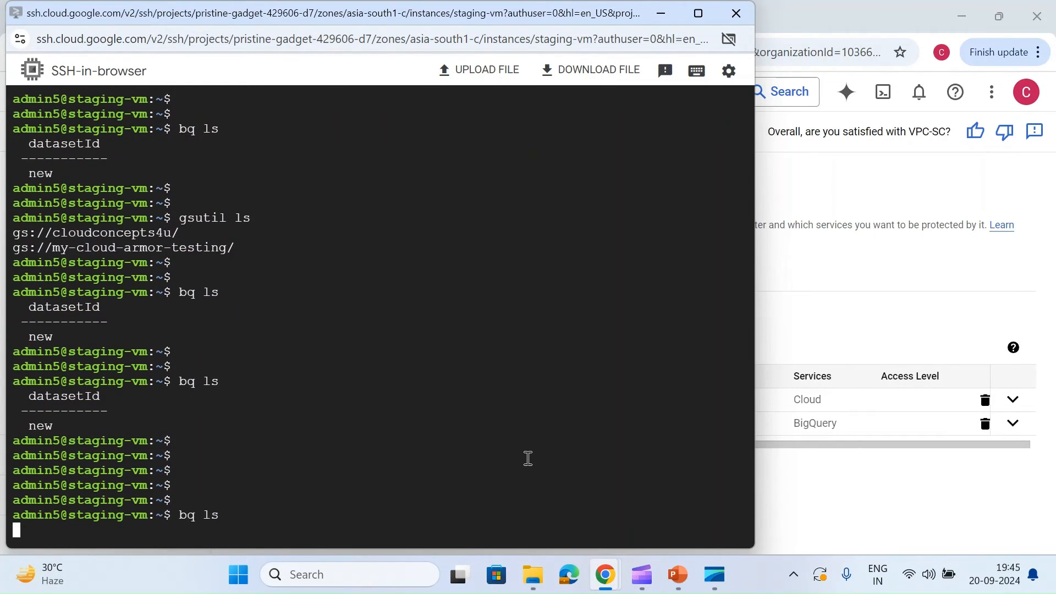
key(Up)
key(Return)
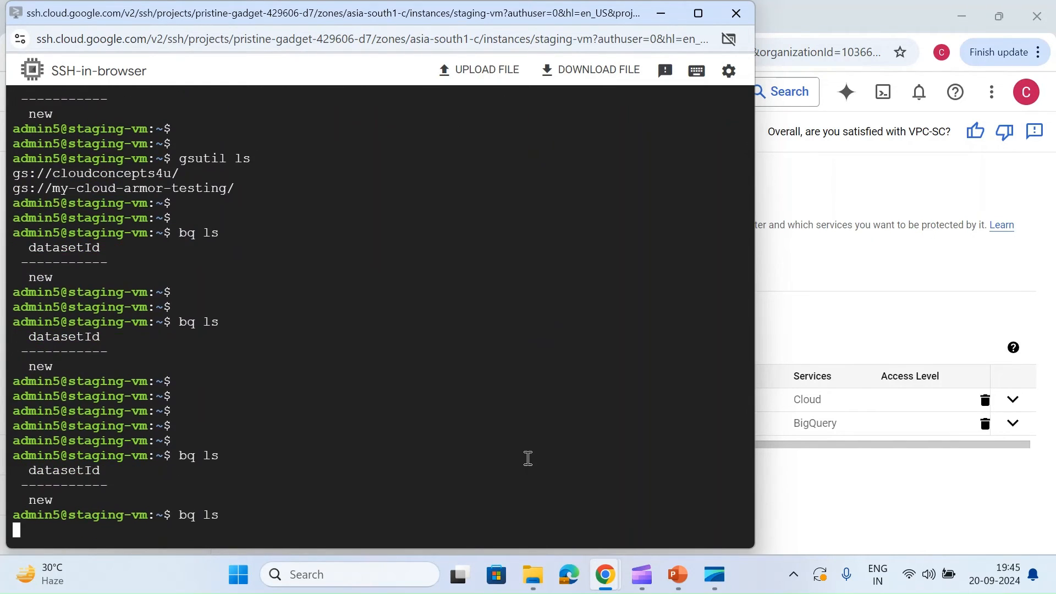
key(Up)
key(Return)
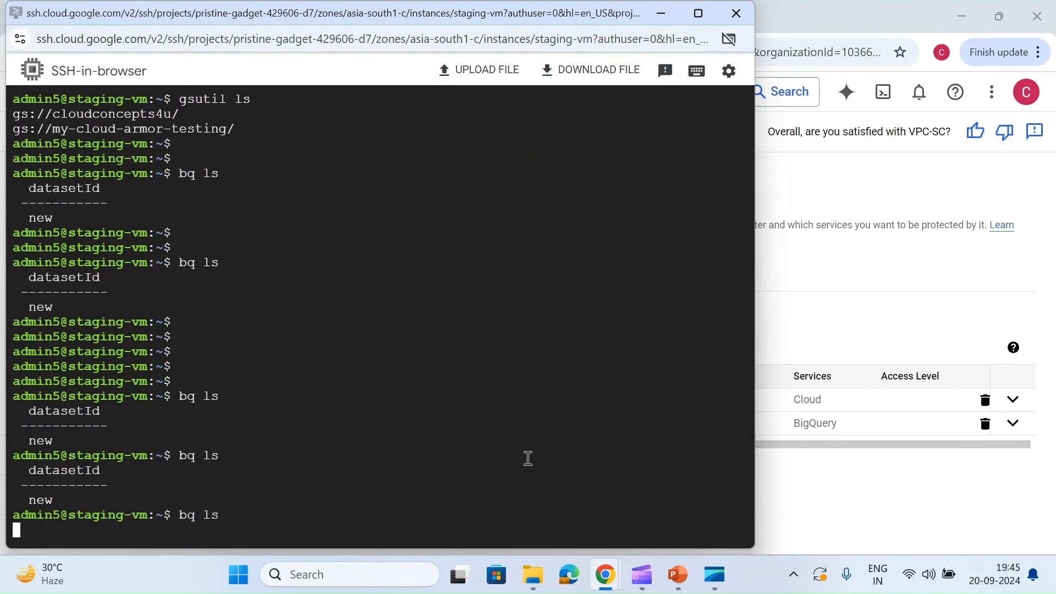
key(Return)
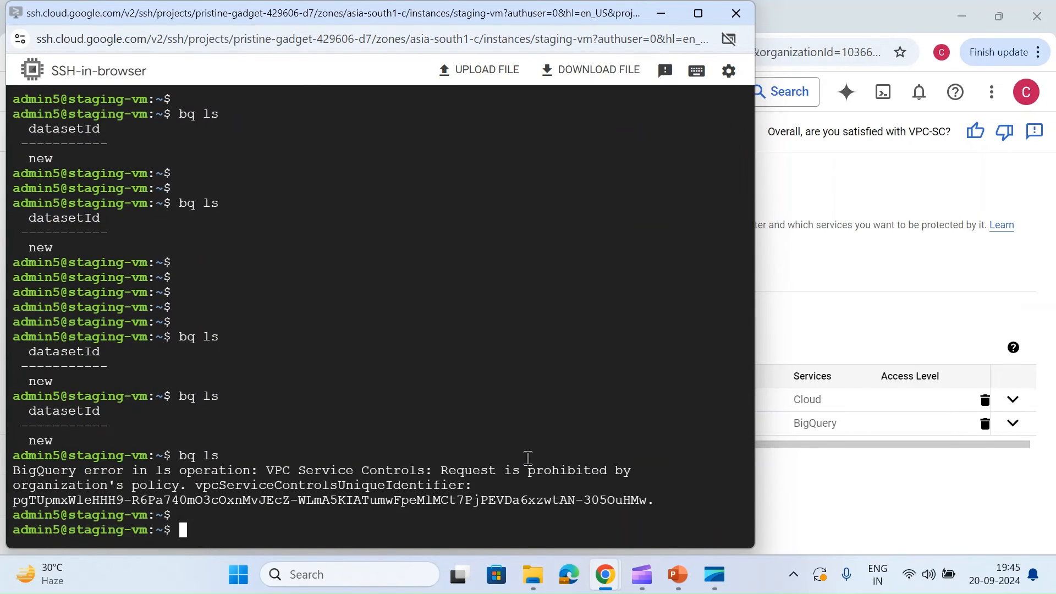
key(Up)
key(Return)
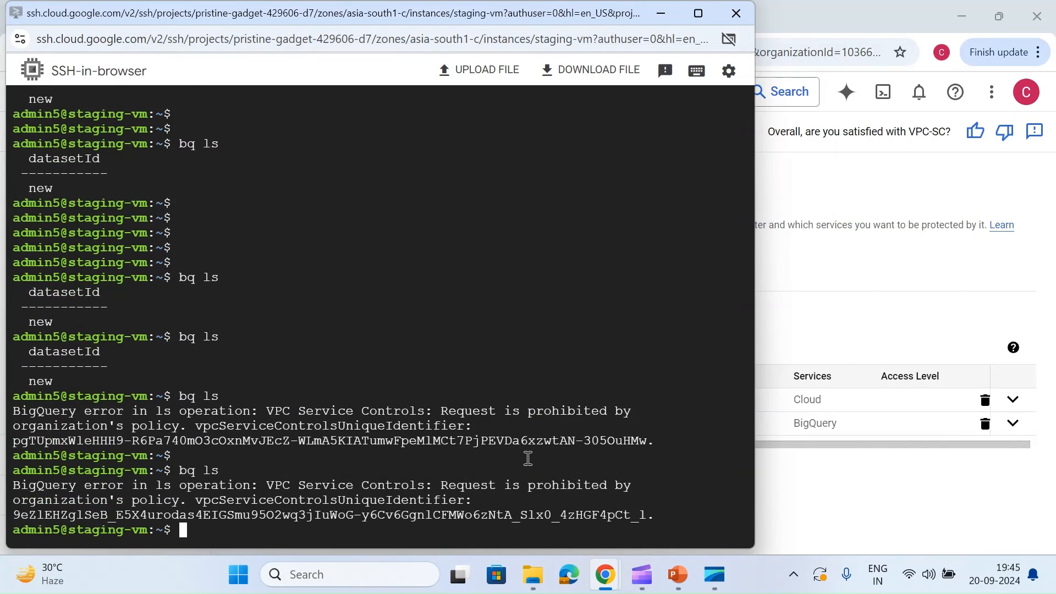
Step: Open the test-network perimeter for editing and add a rule to its egress policy
click(924, 311)
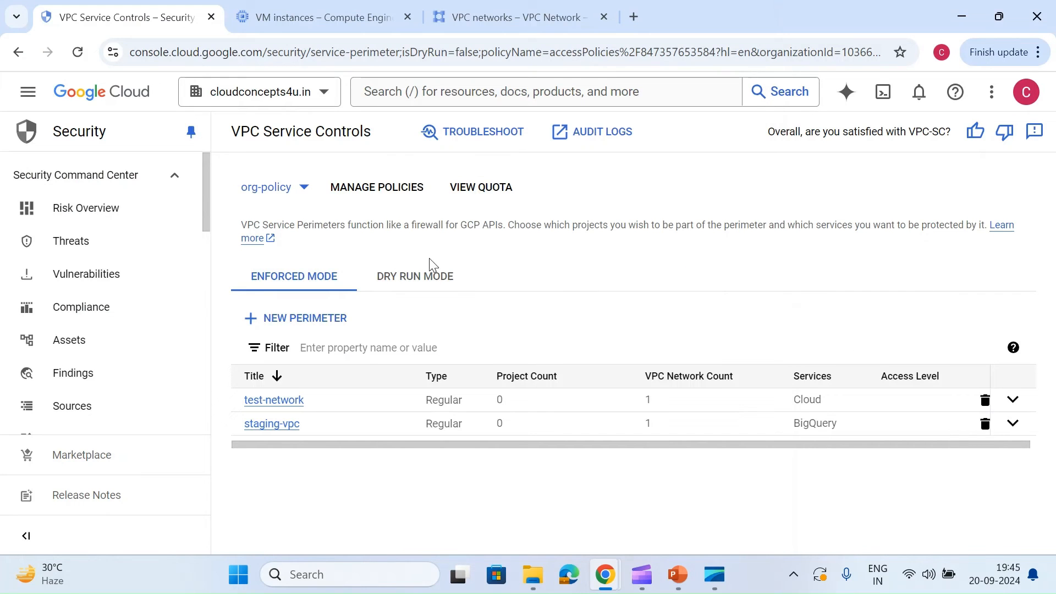
click(270, 401)
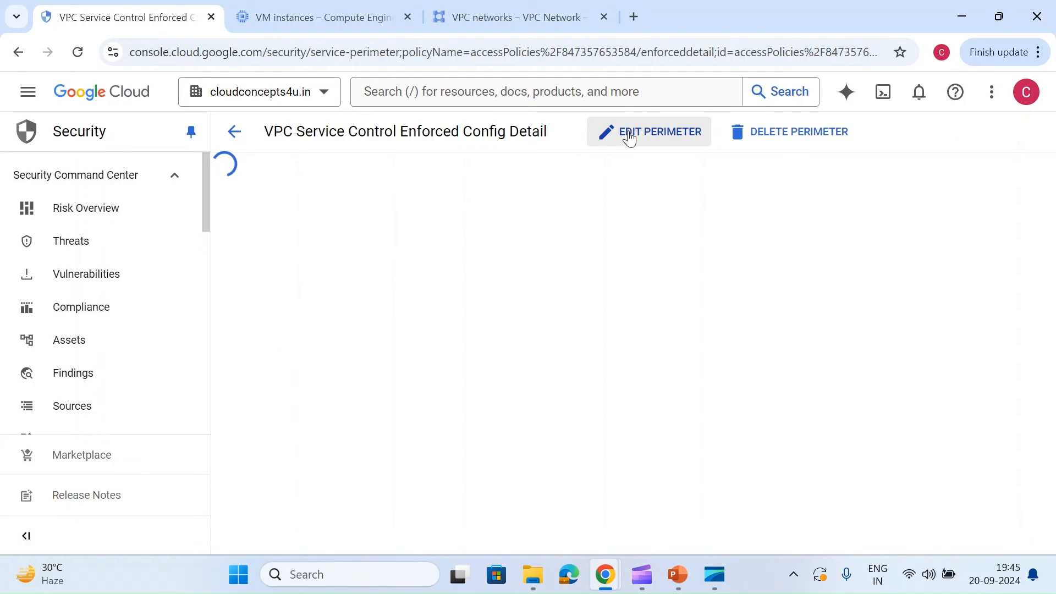
click(630, 139)
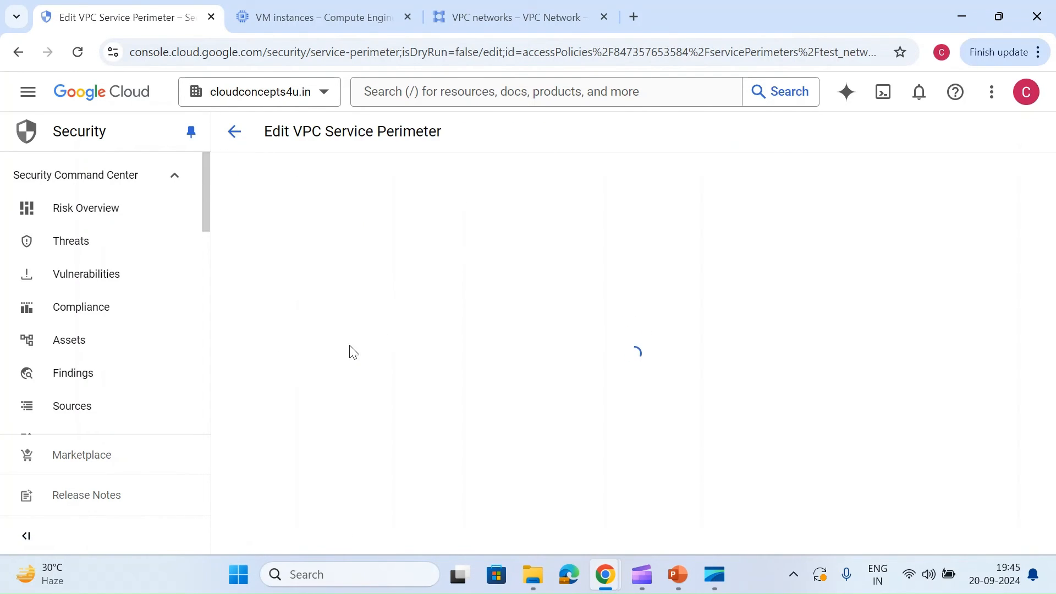
click(311, 309)
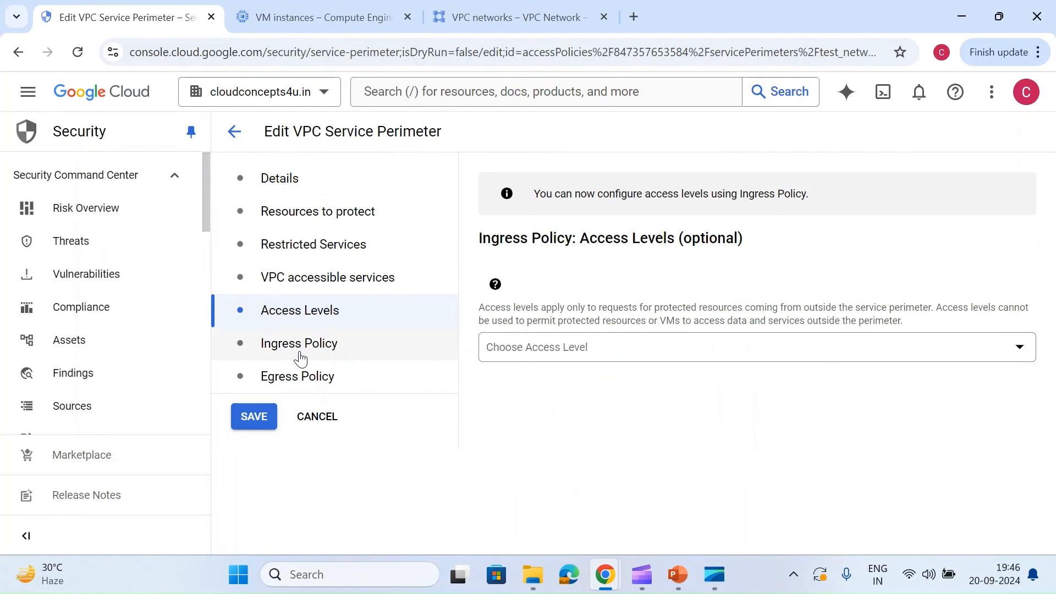
click(294, 378)
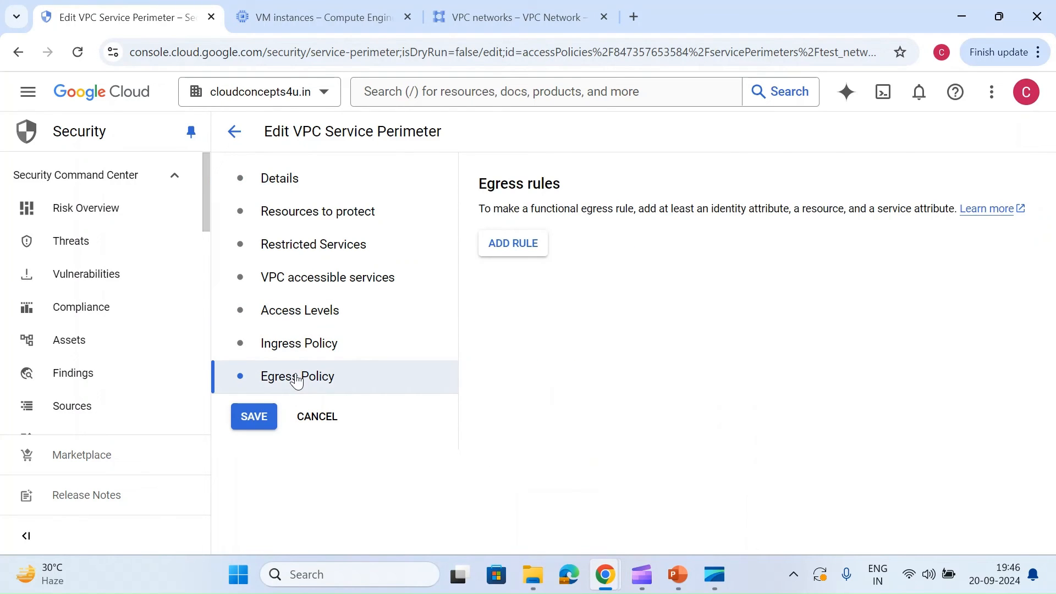
click(533, 248)
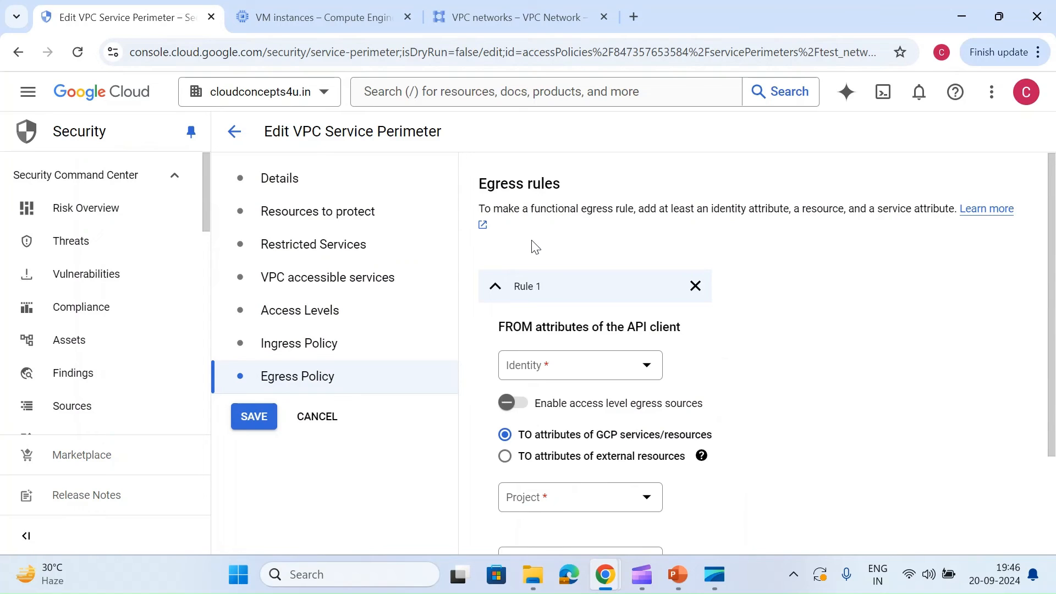
Step: Set the egress rule's FROM identity to Any Service Account
scroll(550, 270, down, 2)
click(585, 260)
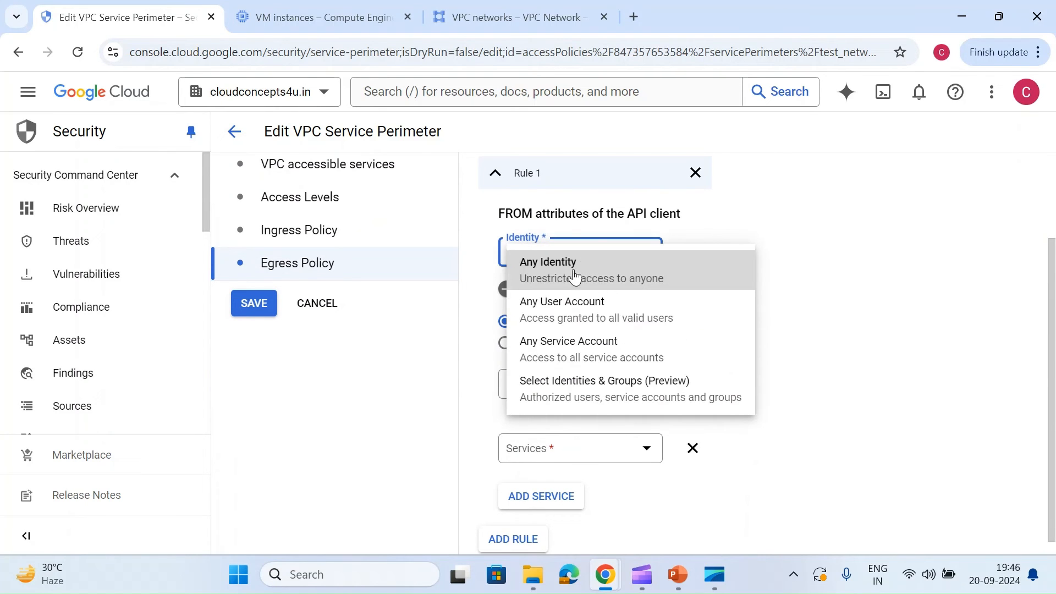
click(561, 352)
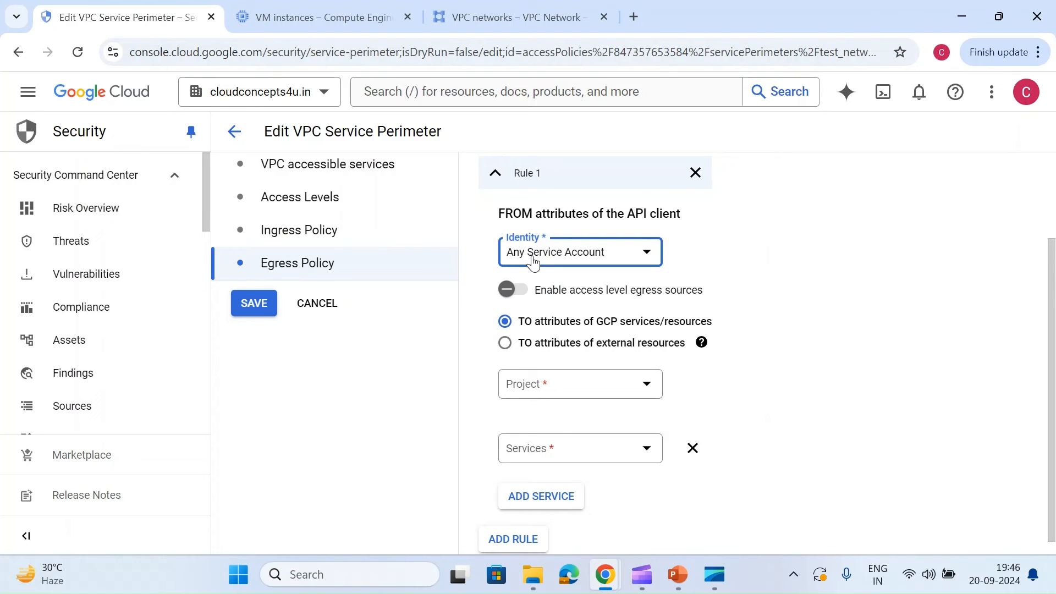
Step: Restrict the egress rule's target to selected projects and add My First Project (pristine-gadget-429606-d7)
click(550, 393)
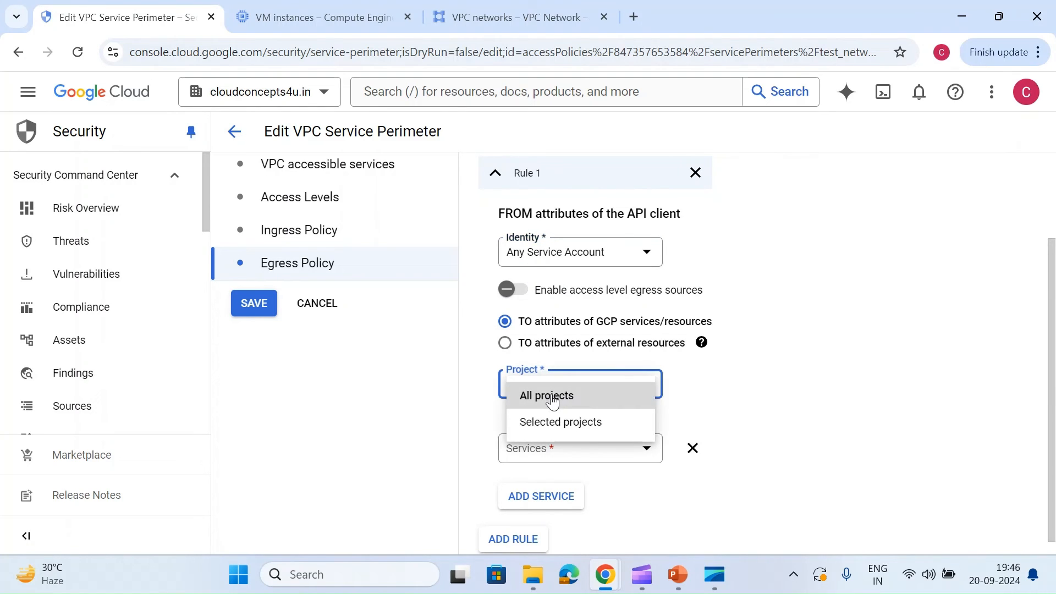
click(572, 422)
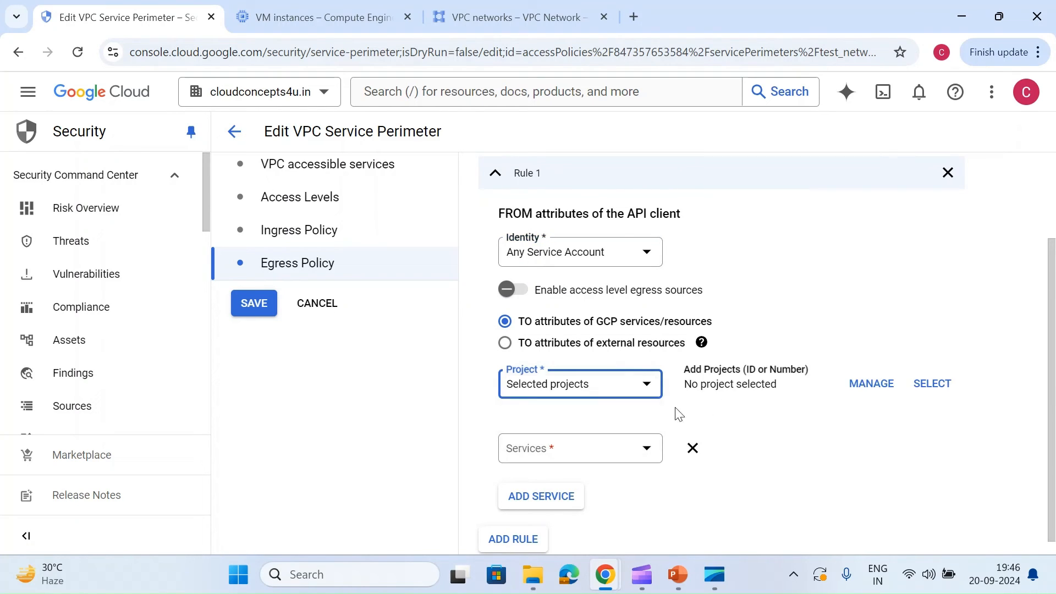
click(916, 387)
scroll(369, 373, down, 1)
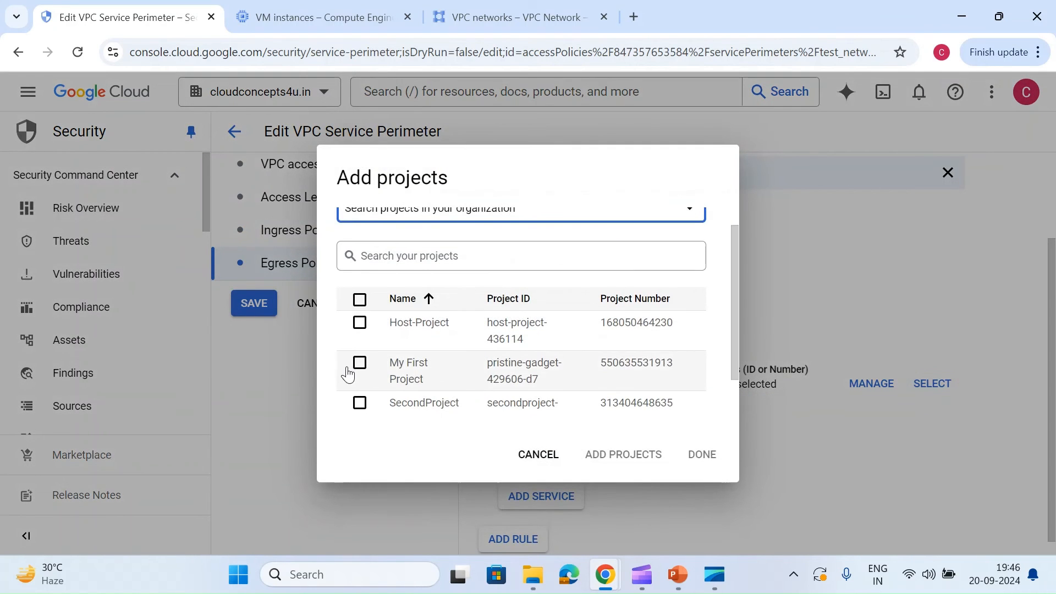
click(352, 365)
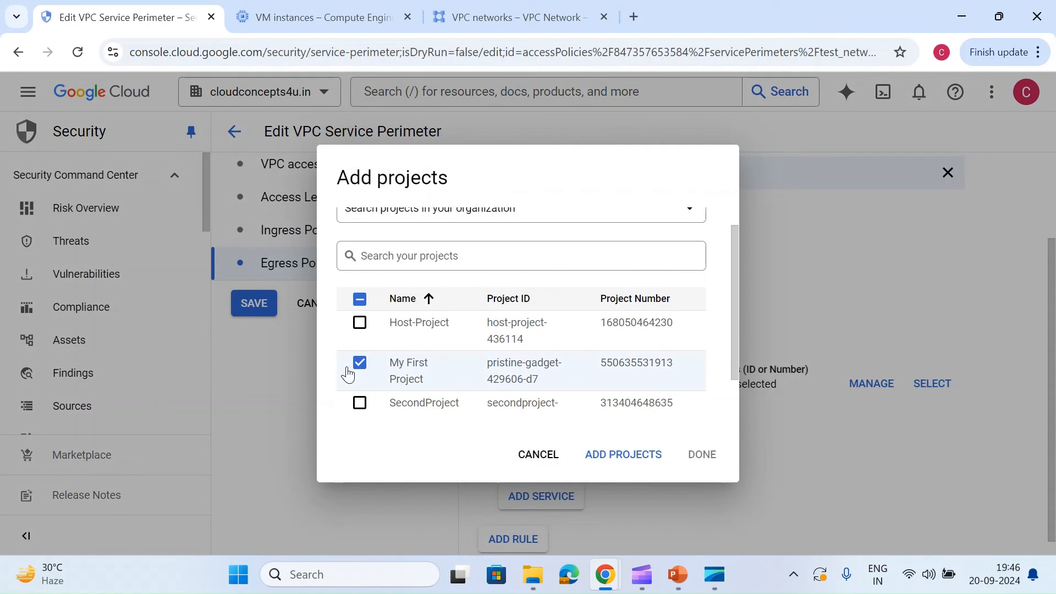
click(633, 455)
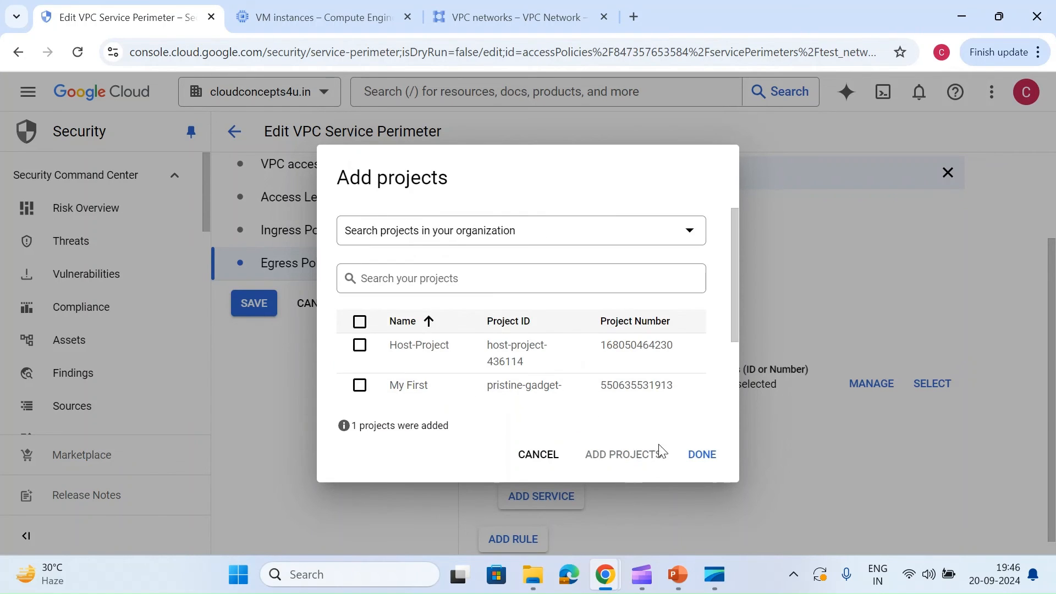
click(701, 457)
Step: Limit the egress rule to selected services and choose the Cloud Storage API
click(625, 442)
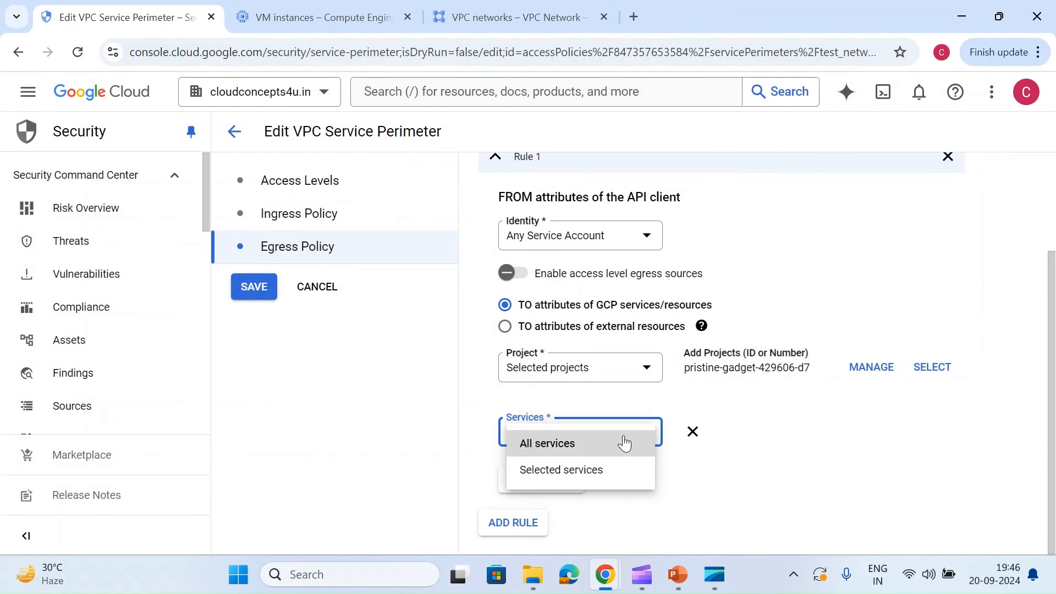
click(568, 470)
scroll(383, 328, up, 2)
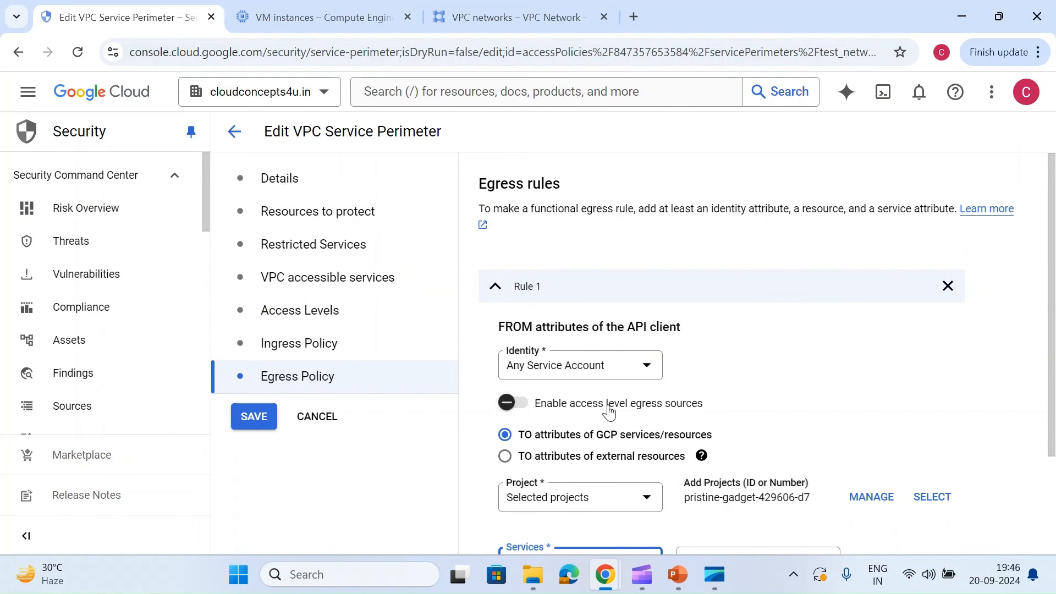
scroll(608, 406, down, 2)
click(739, 439)
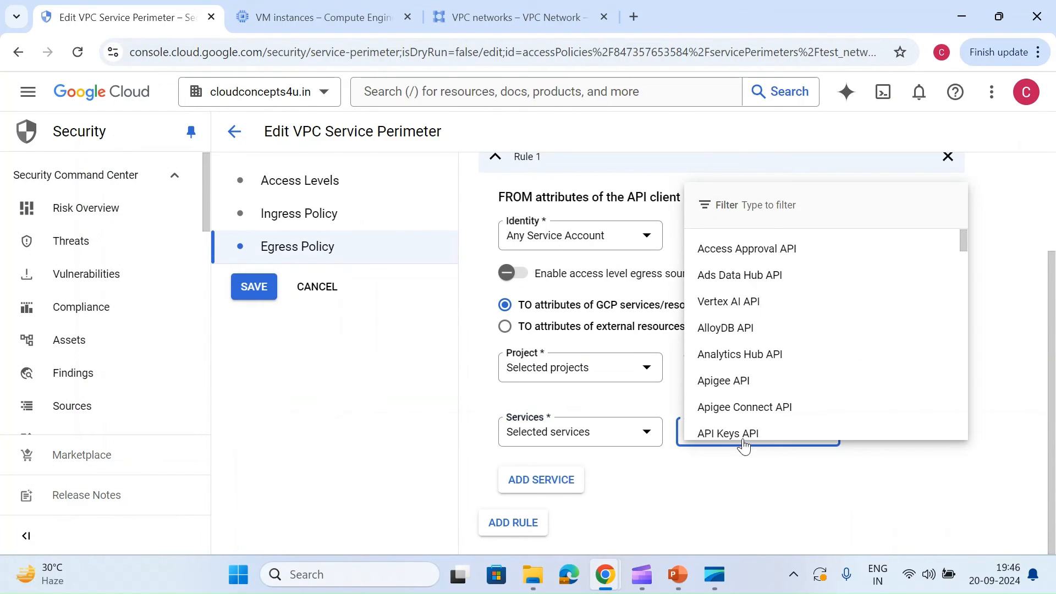
text(stora)
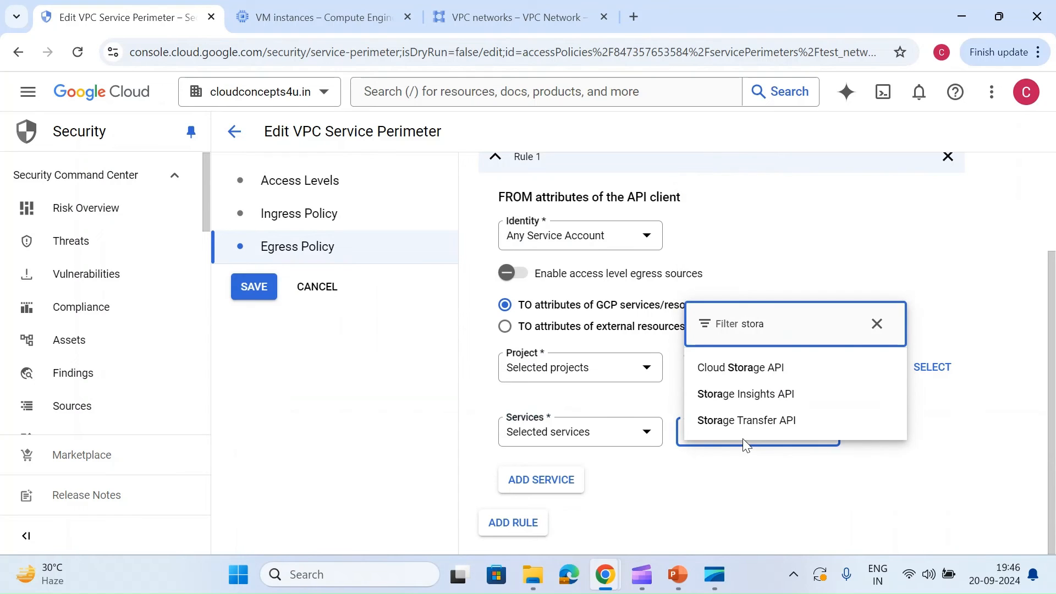
click(737, 366)
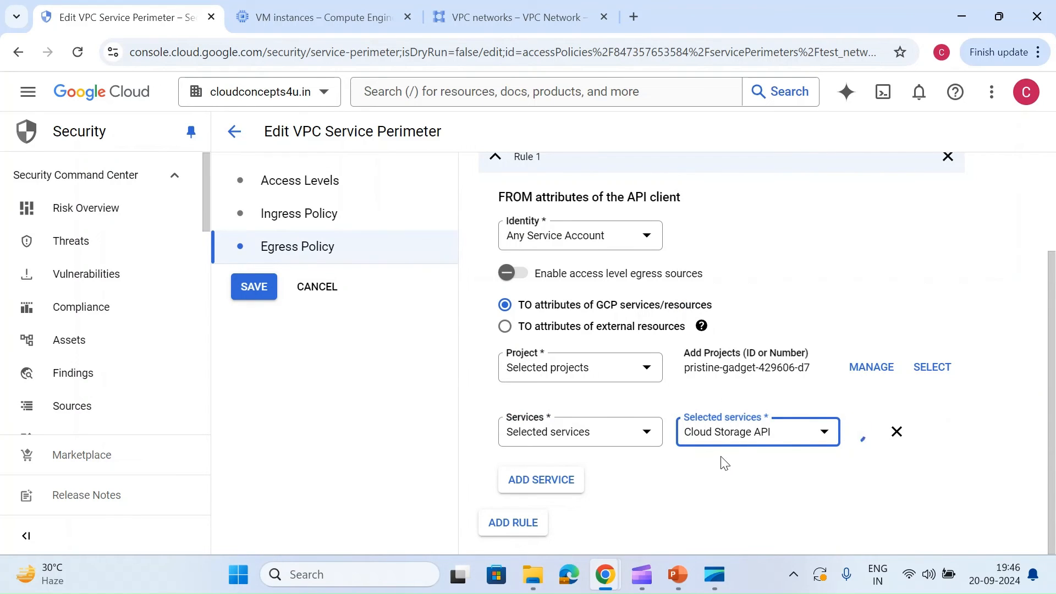
click(883, 433)
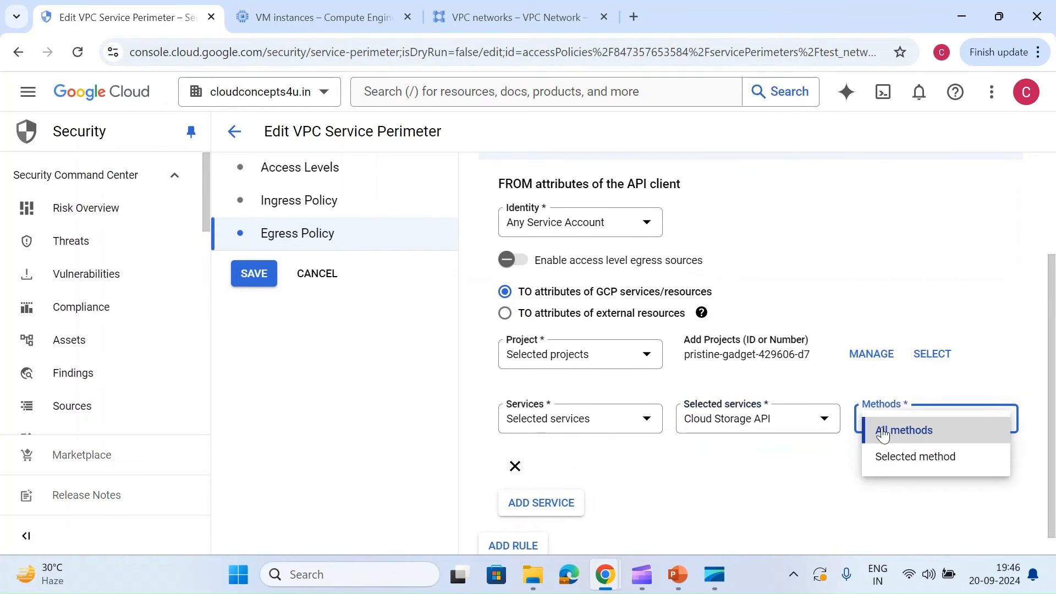
click(887, 455)
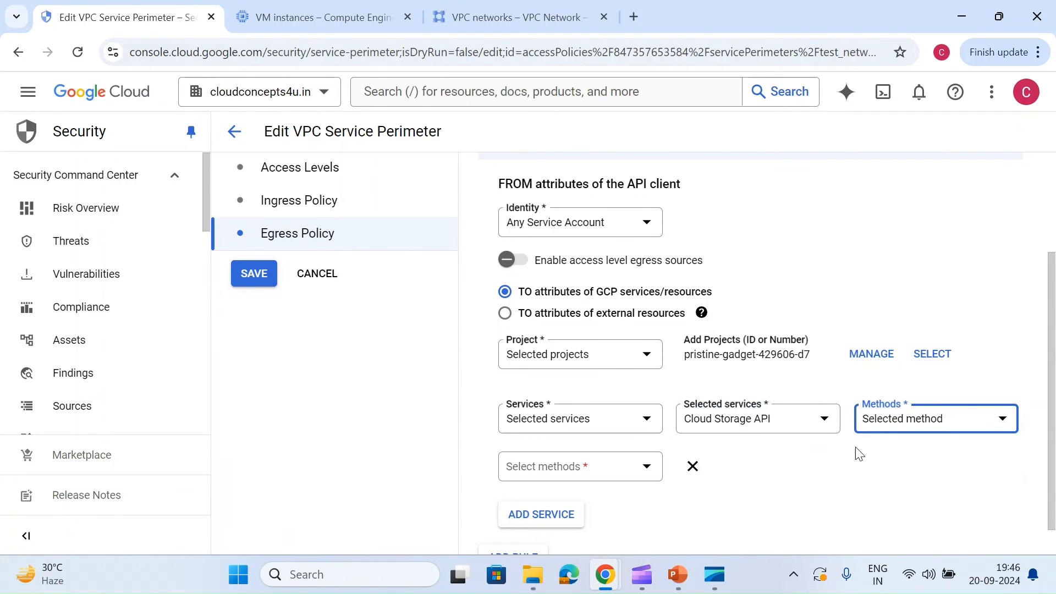
click(609, 468)
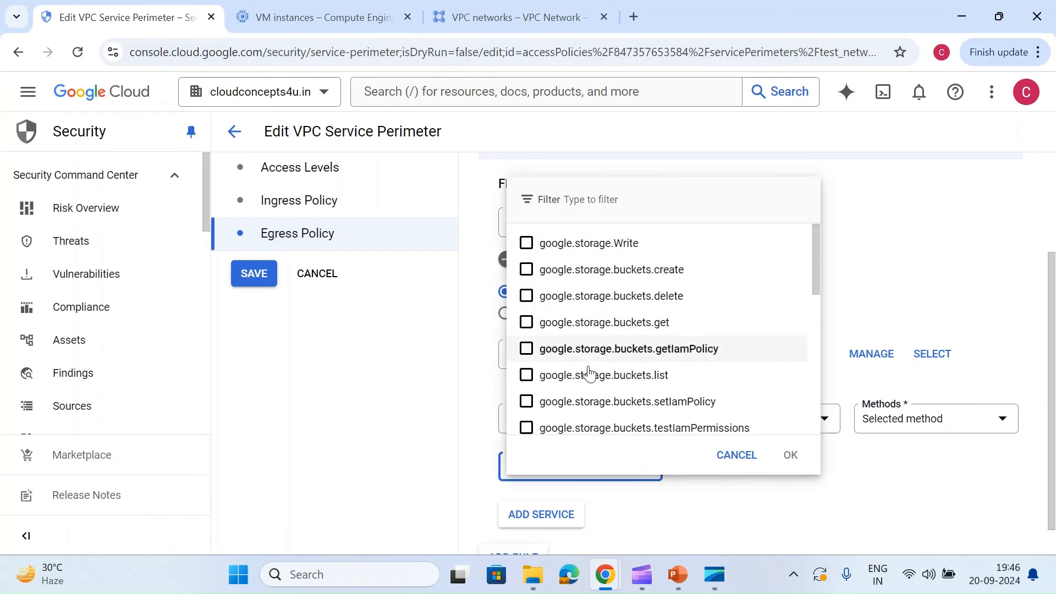
scroll(588, 372, down, 5)
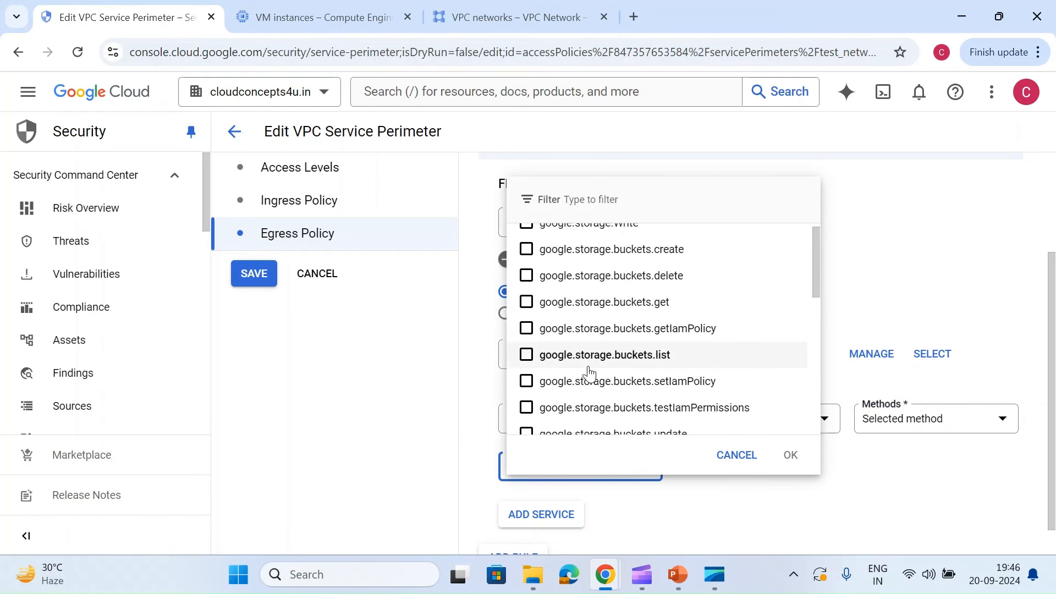
click(737, 455)
Step: Allow all methods of the Cloud Storage API in the egress rule and save the perimeter
click(913, 419)
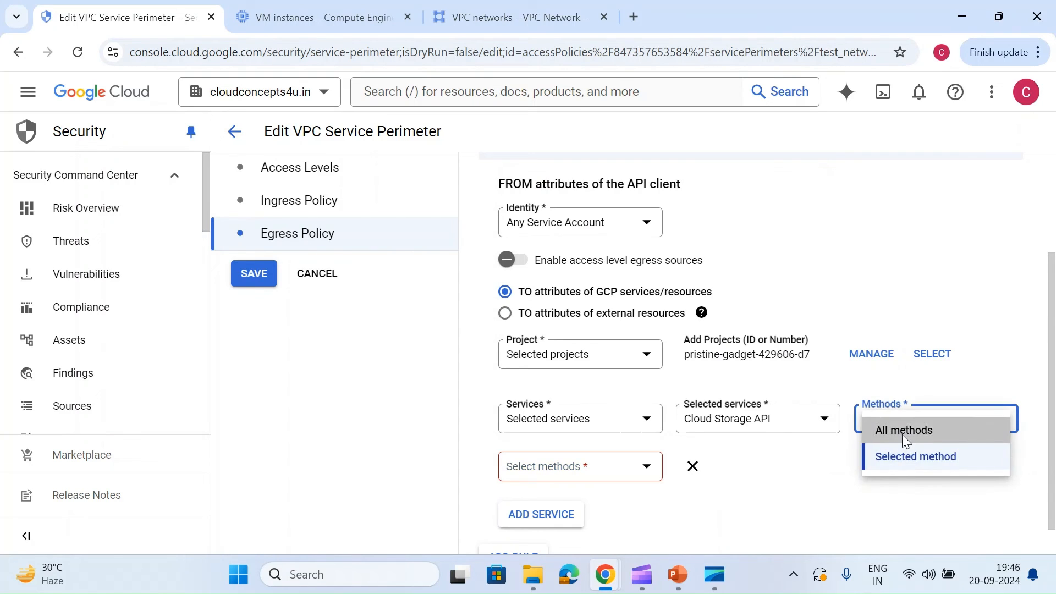
click(902, 430)
scroll(594, 498, down, 1)
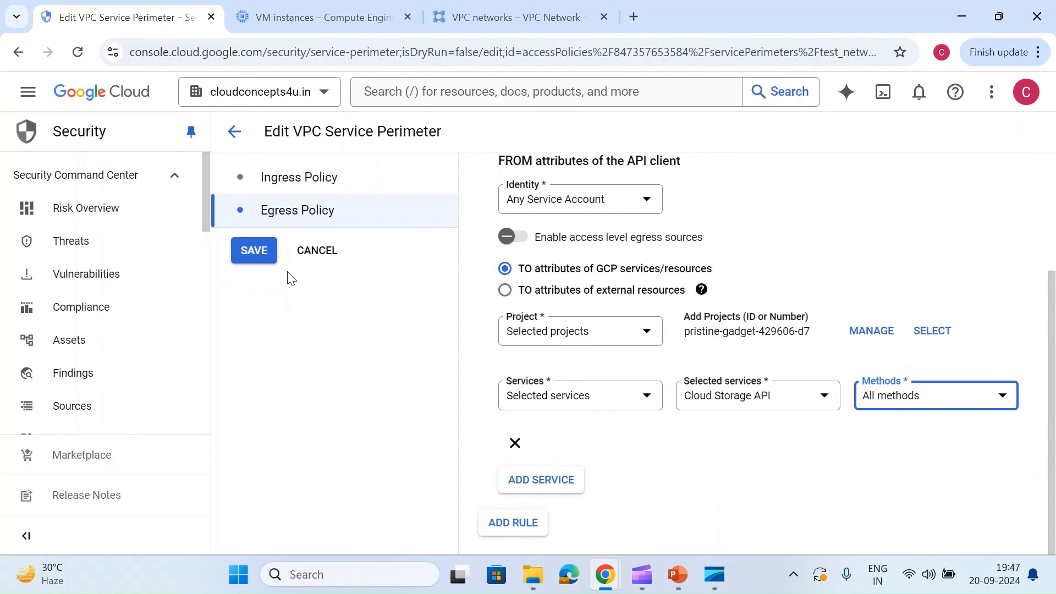
click(252, 253)
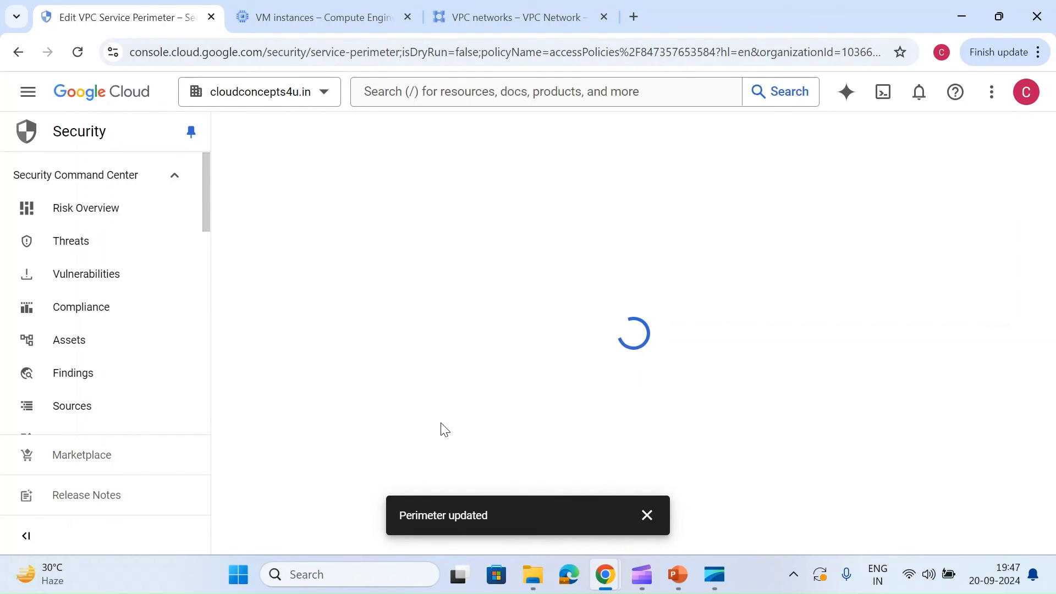
Step: Switch to the test-vm SSH session and rerun gsutil ls repeatedly to check whether the egress rule allows Cloud Storage access
key(alt+Tab)
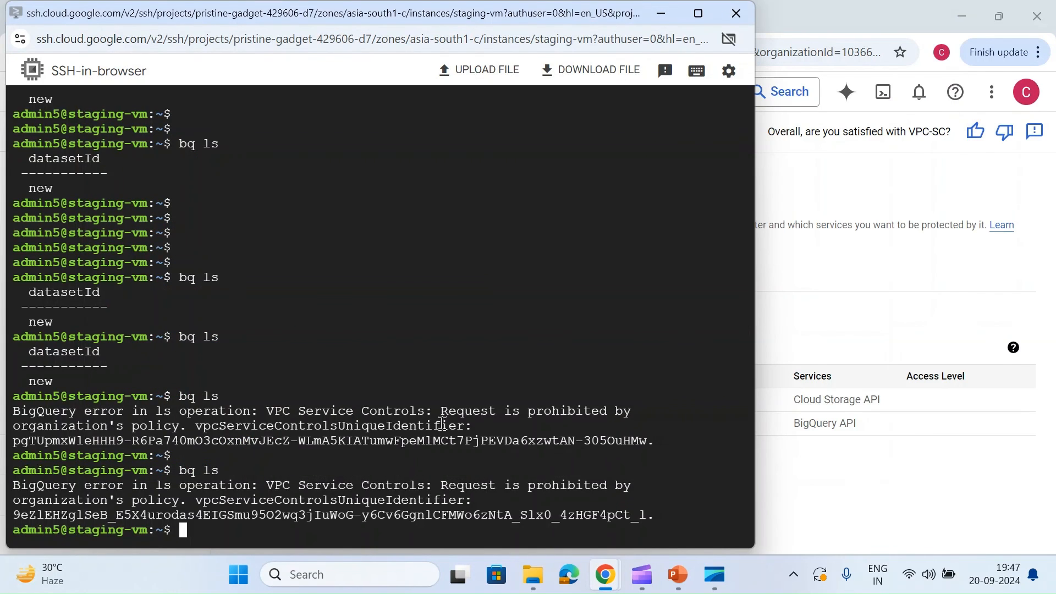
key(alt+Tab)
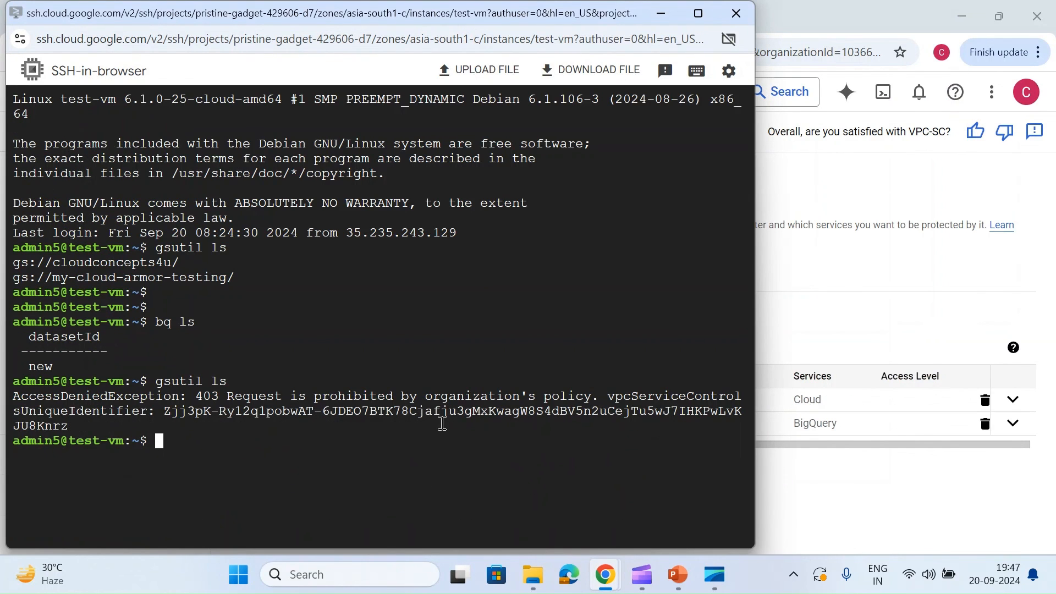
key(Return)
key(Return)
key(Up)
key(Return)
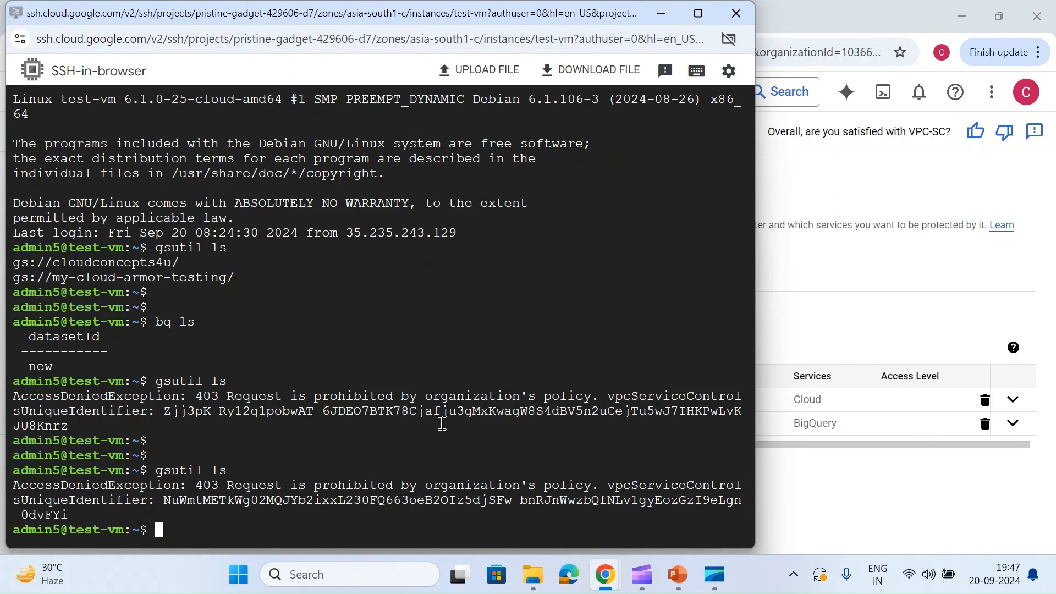
key(Return)
key(Return)
key(Up)
key(Return)
key(Up)
key(Return)
key(Up)
key(Return)
key(Up)
key(Return)
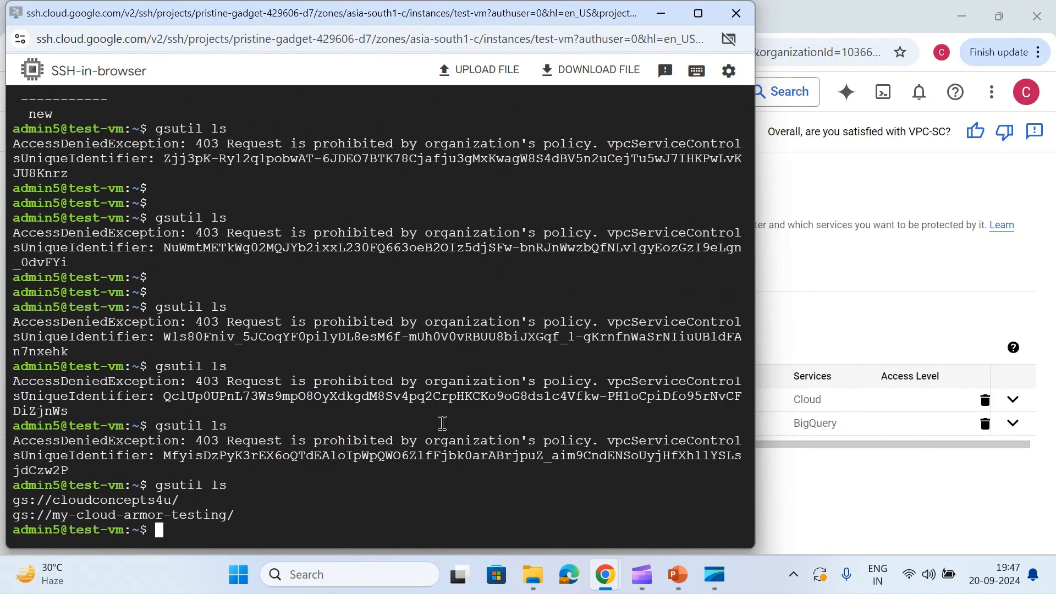
key(Return)
key(Up)
key(Return)
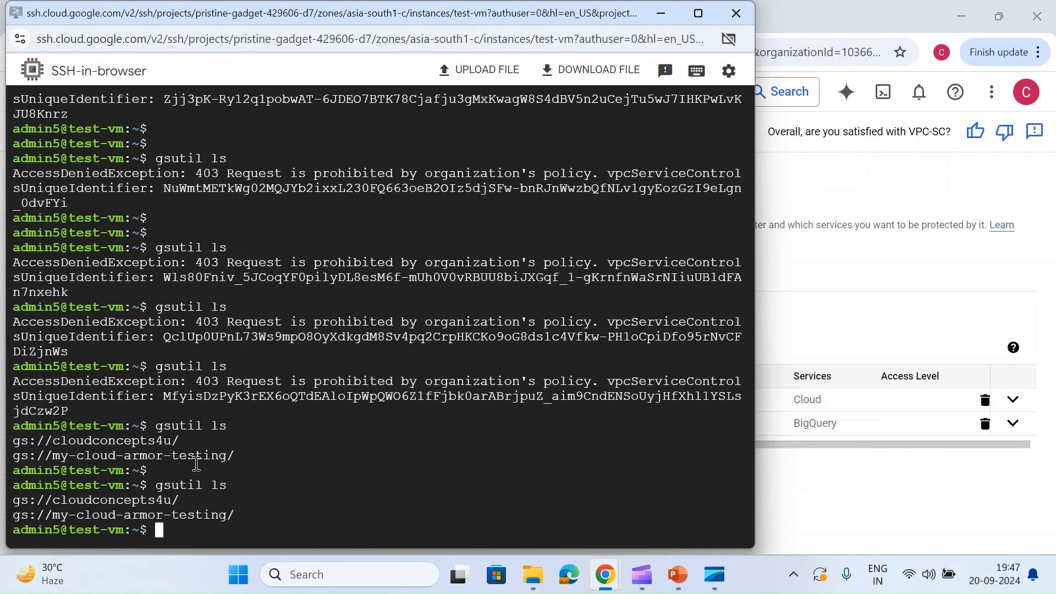
Step: Return to the Google Cloud console, dismiss the update notification and reopen VPC Service Controls under Zero Trust
click(894, 242)
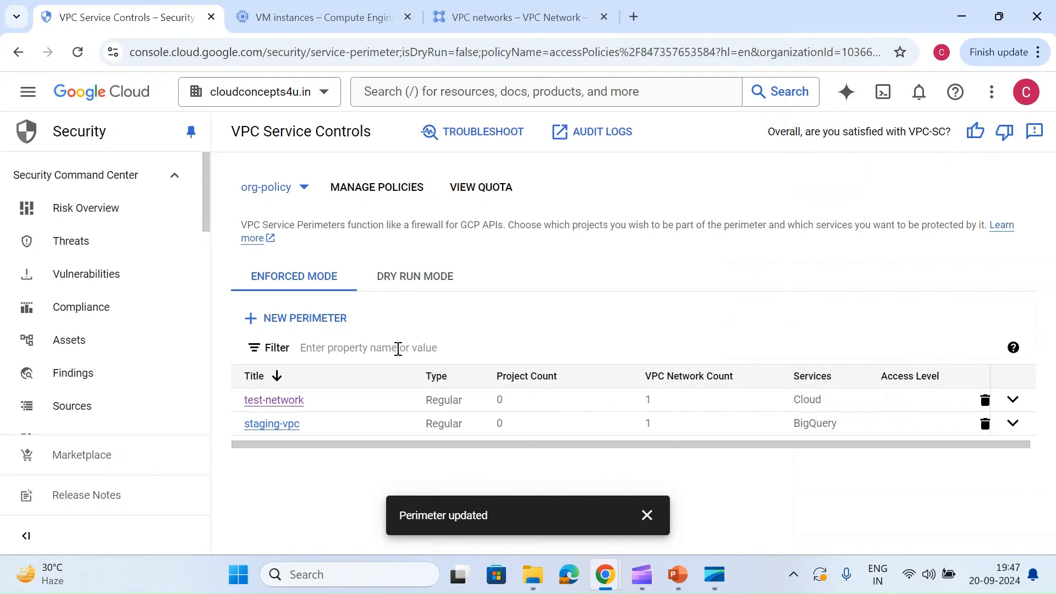
click(647, 515)
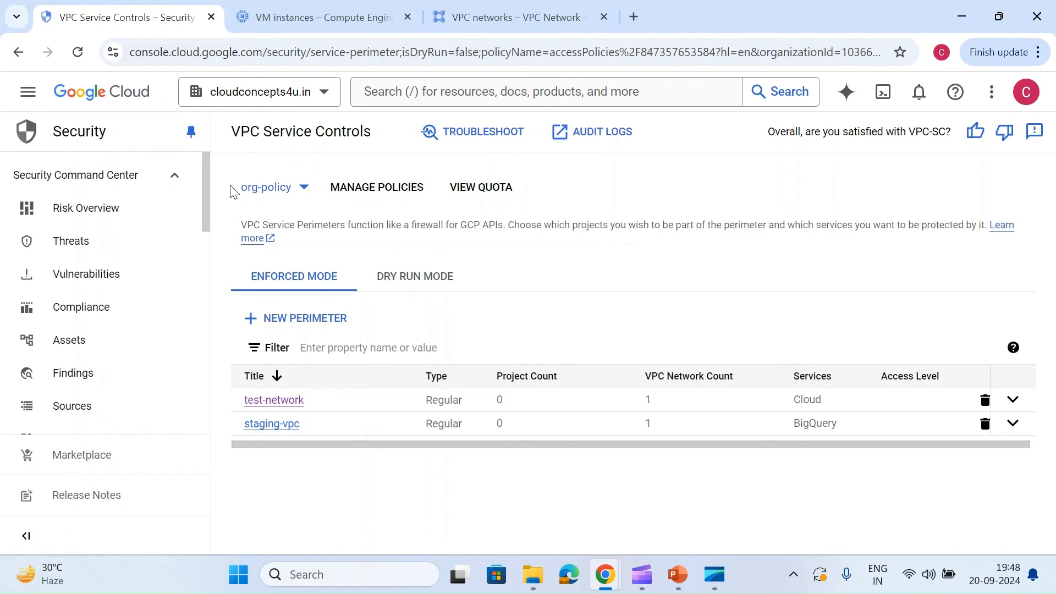
scroll(160, 406, down, 5)
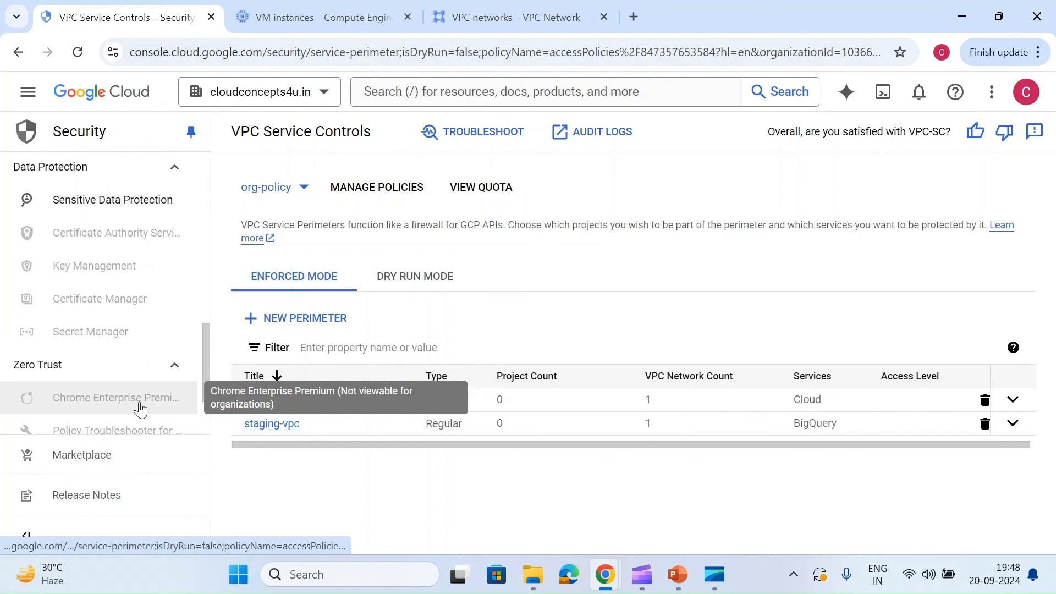
scroll(143, 405, down, 2)
click(114, 387)
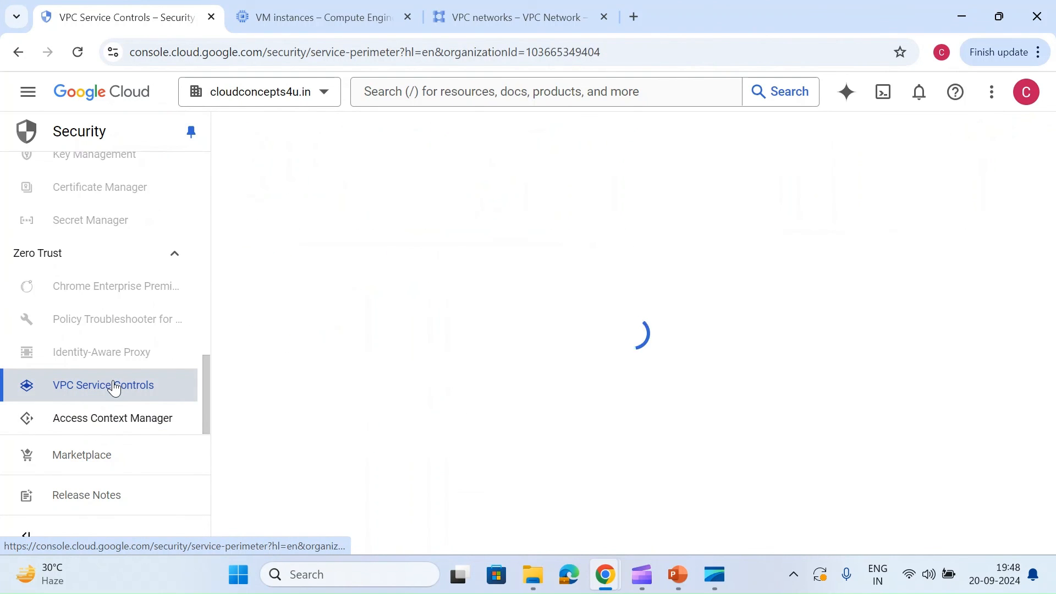